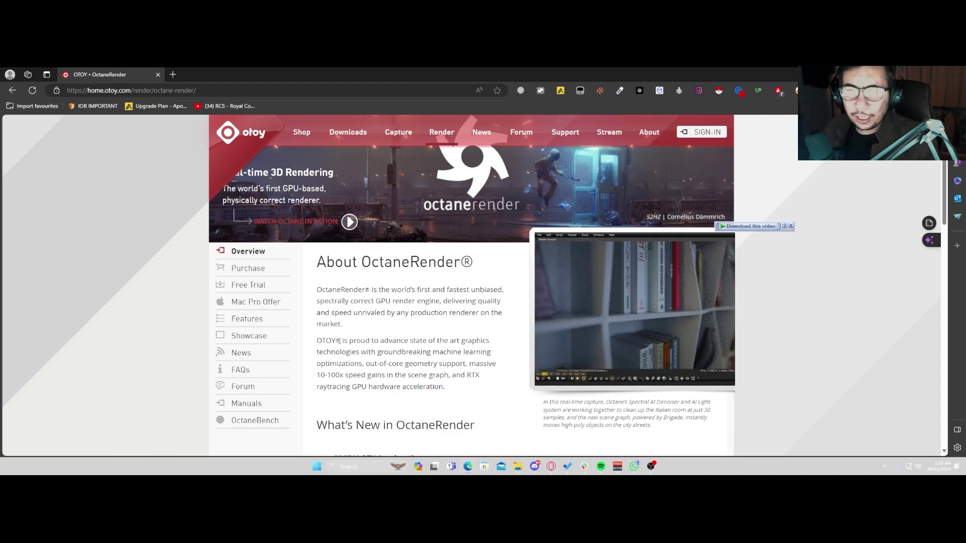
Claim the OctaneRender Prime free tier, sign in to OTOY, and download the Windows Blender Octane Edition installer
{"action": "left_click", "coordinate": [250, 285]}
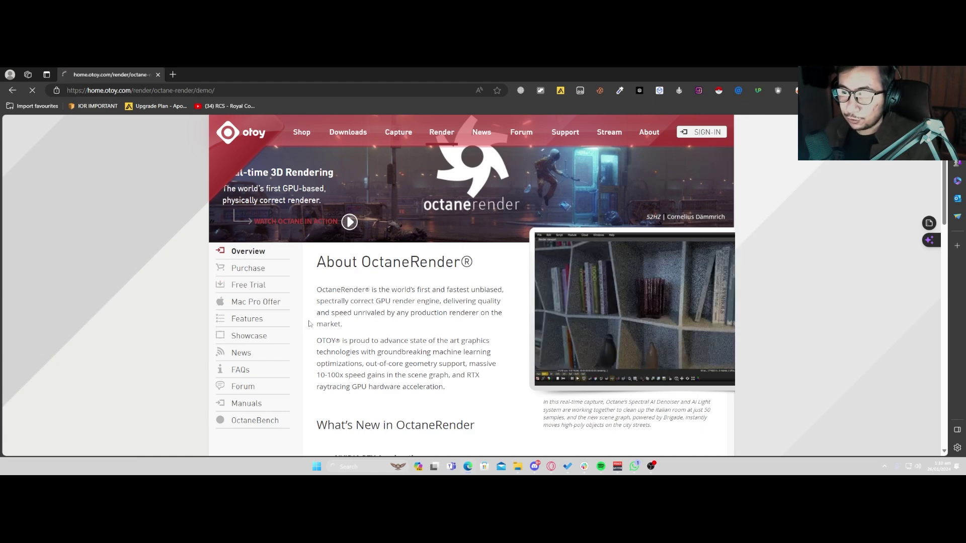
{"action": "left_click", "coordinate": [486, 266]}
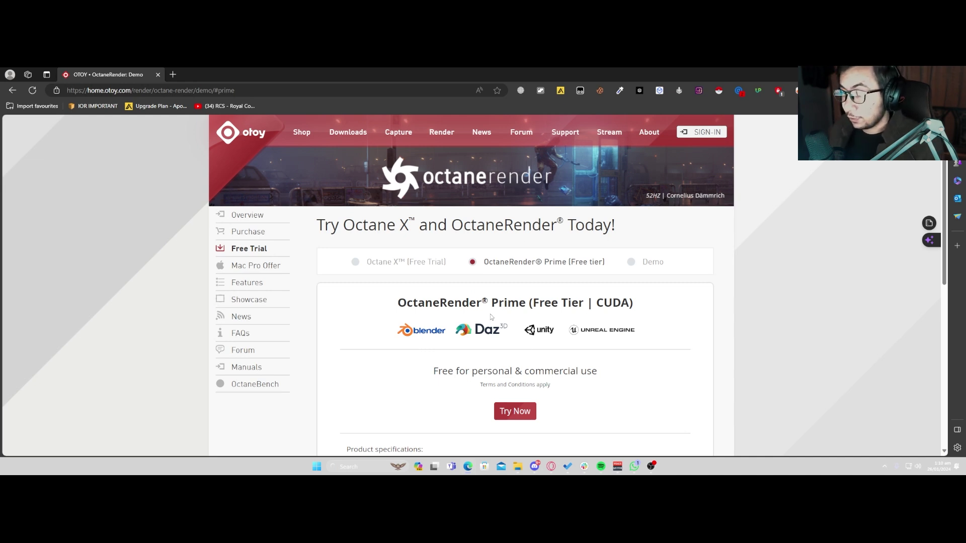
{"action": "left_click", "coordinate": [518, 422]}
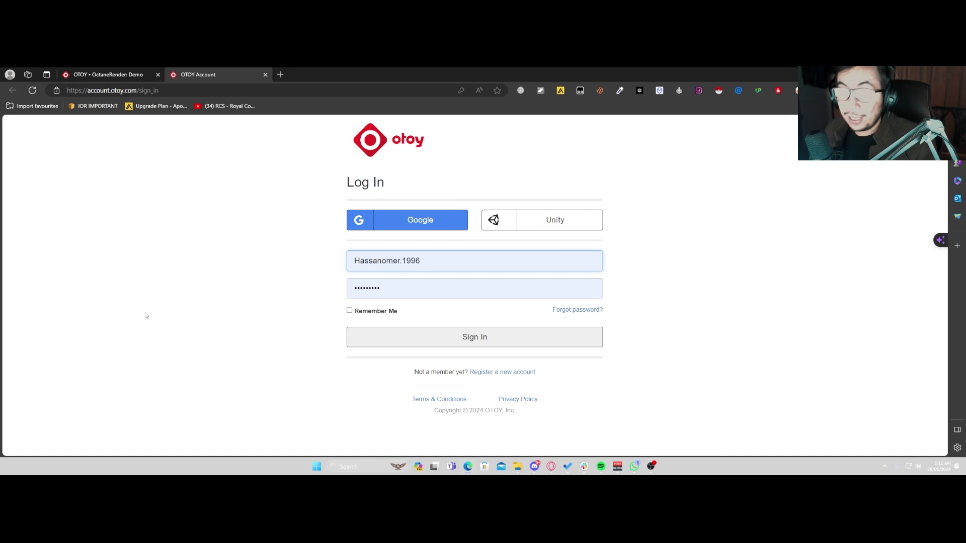
{"action": "left_click", "coordinate": [448, 342]}
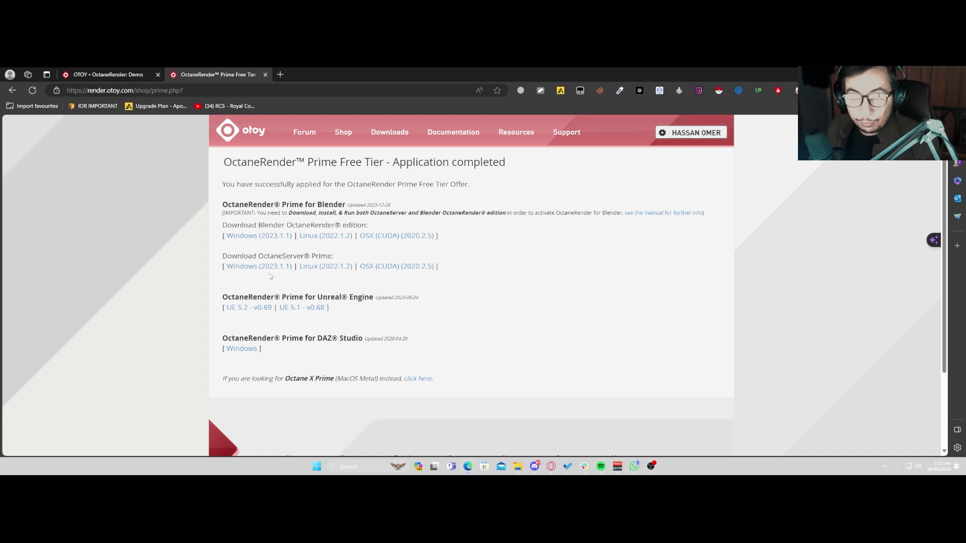
{"action": "left_click", "coordinate": [266, 242]}
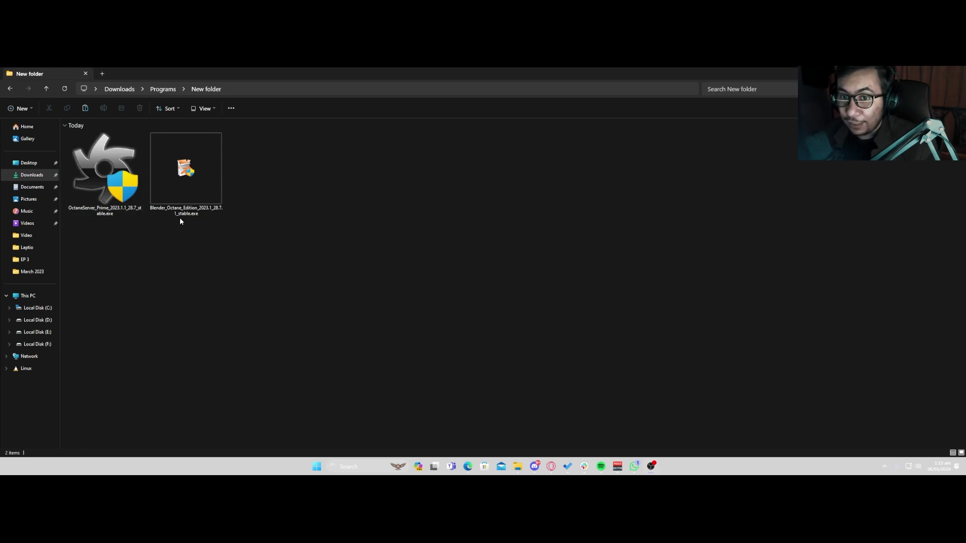
Install OctaneServer Prime into its default folder
{"action": "double_click", "coordinate": [106, 213]}
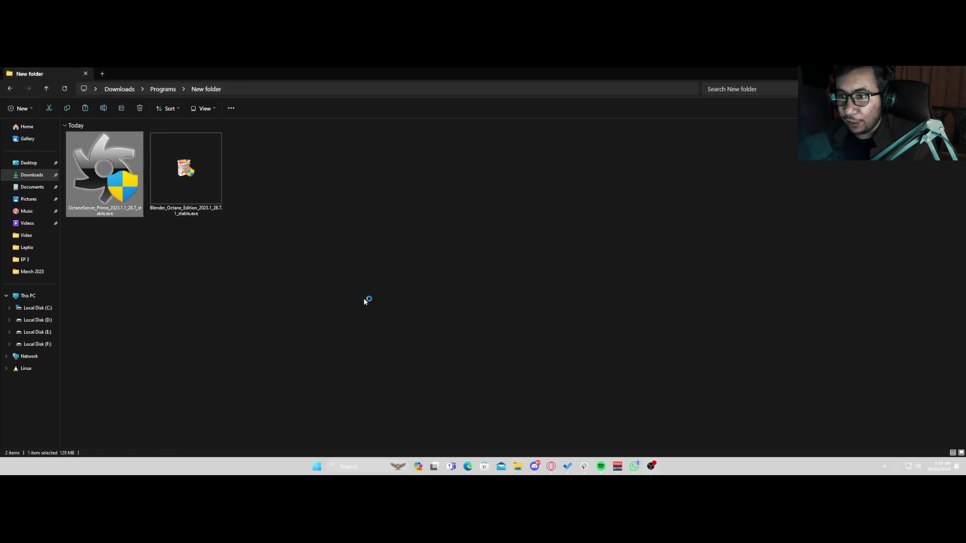
{"action": "left_click", "coordinate": [525, 326]}
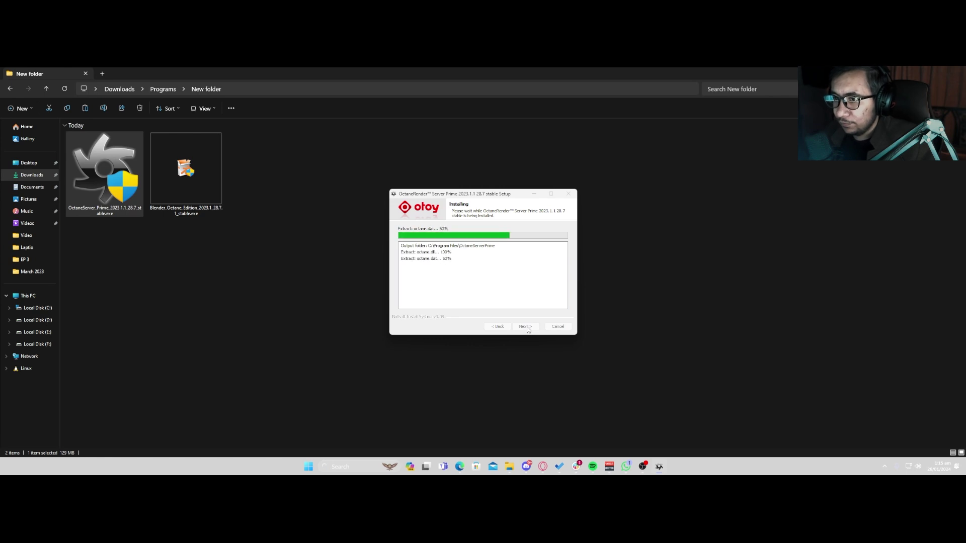
{"action": "left_click", "coordinate": [525, 327]}
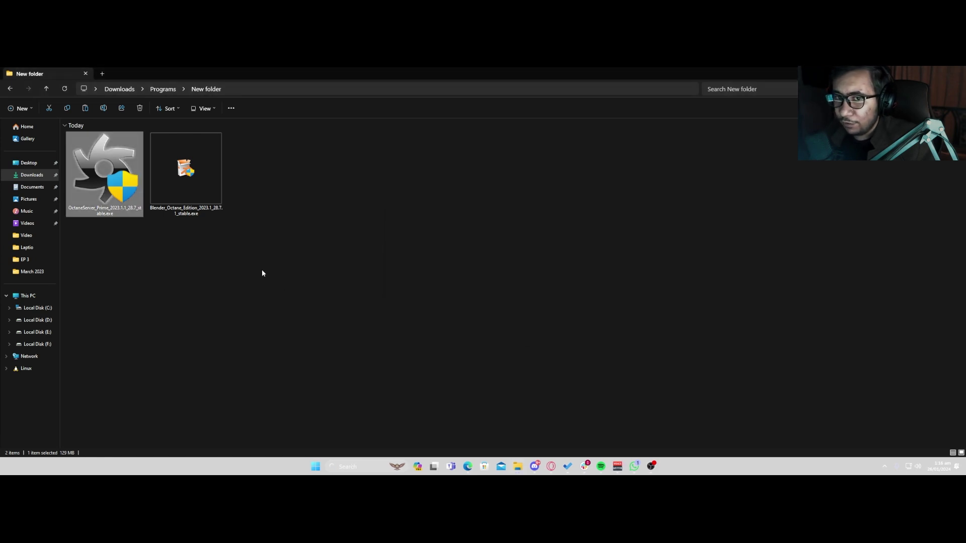
Install Blender Octane Edition into the default folder, accepting the licence agreement
{"action": "left_click", "coordinate": [195, 208]}
{"action": "double_click", "coordinate": [196, 209]}
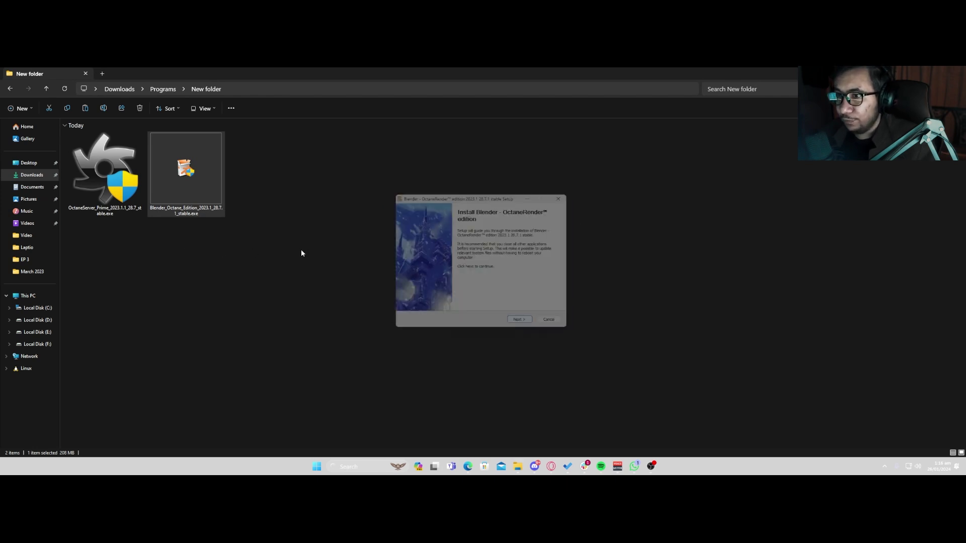
{"action": "left_click", "coordinate": [521, 327]}
{"action": "left_click", "coordinate": [521, 328]}
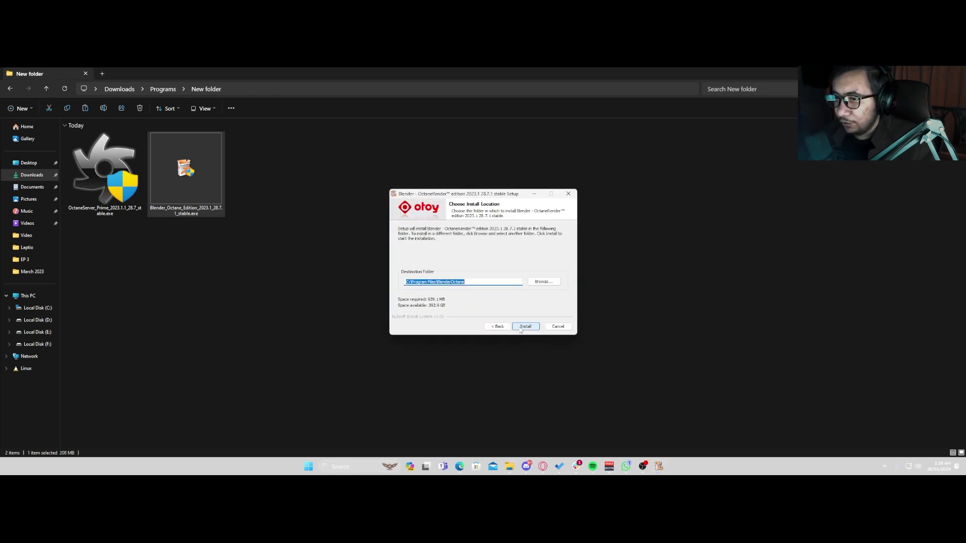
{"action": "left_click", "coordinate": [521, 327]}
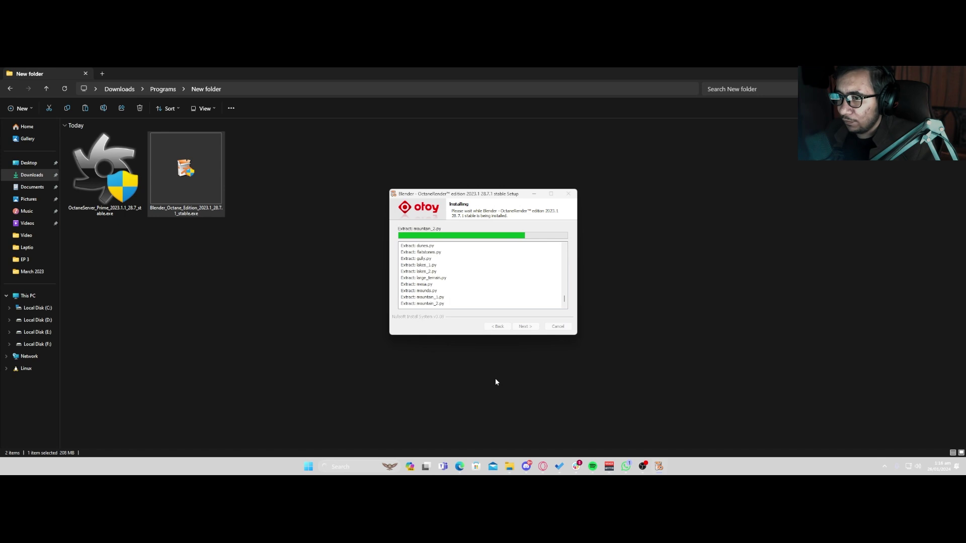
{"action": "key", "text": "Return"}
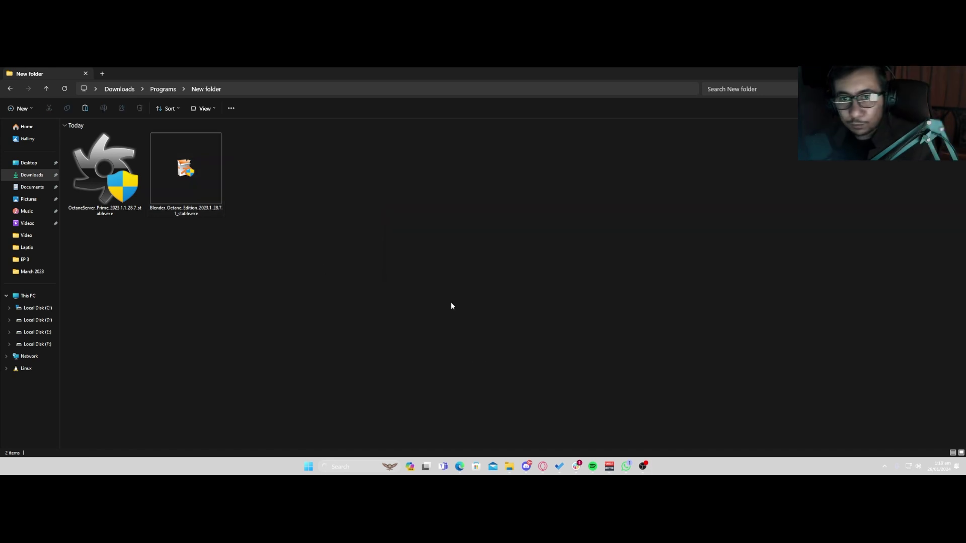
Launch OctaneServer Prime and bring up its activation status from the system tray
{"action": "key", "text": "super"}
{"action": "type", "text": "oc"}
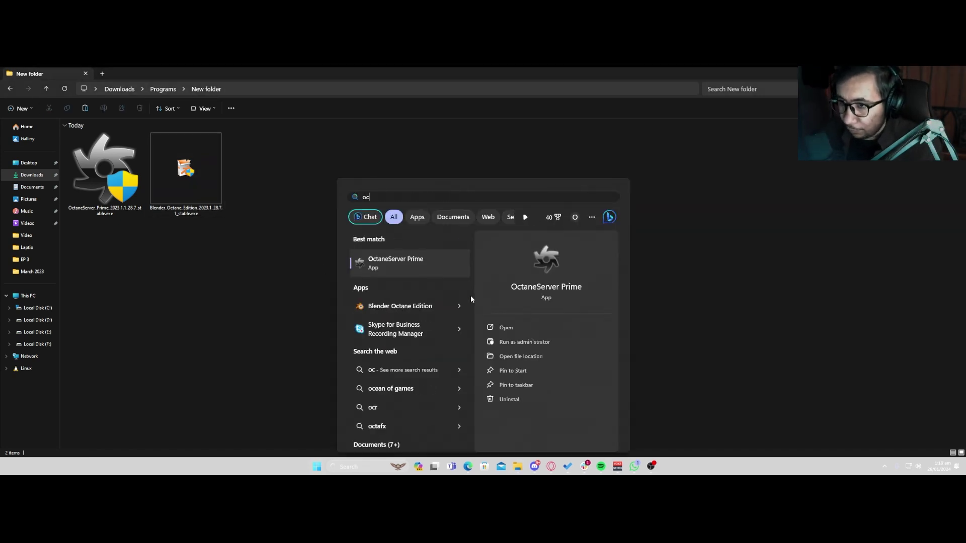
{"action": "key", "text": "Return"}
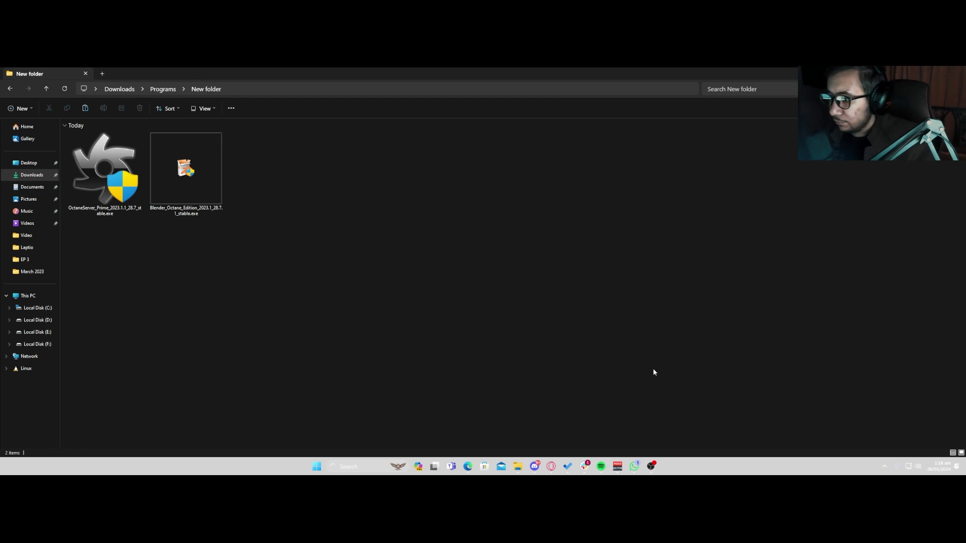
{"action": "left_click", "coordinate": [884, 467]}
{"action": "left_click", "coordinate": [901, 414]}
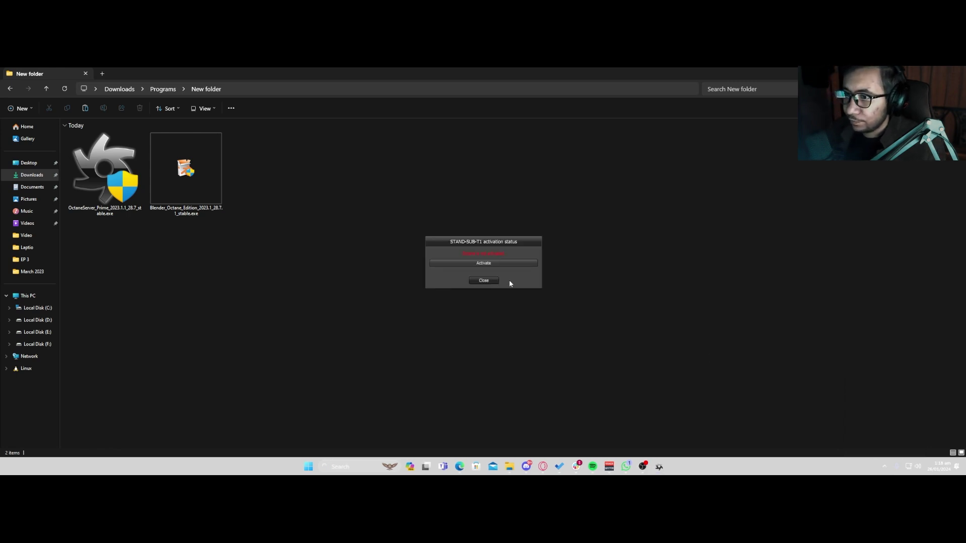
Activate Octane by signing in with the OTOY account username and password, then close the status window
{"action": "left_click", "coordinate": [473, 264]}
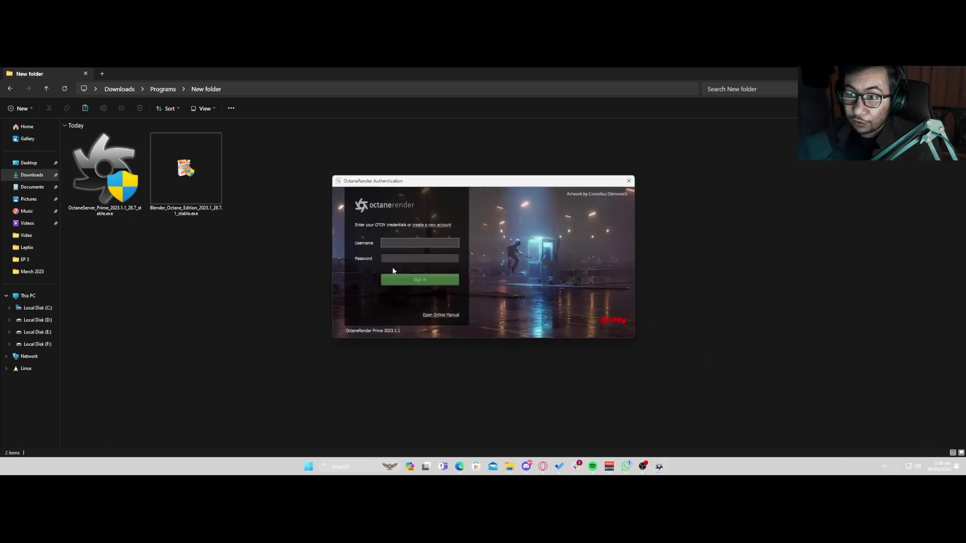
{"action": "left_click", "coordinate": [413, 243]}
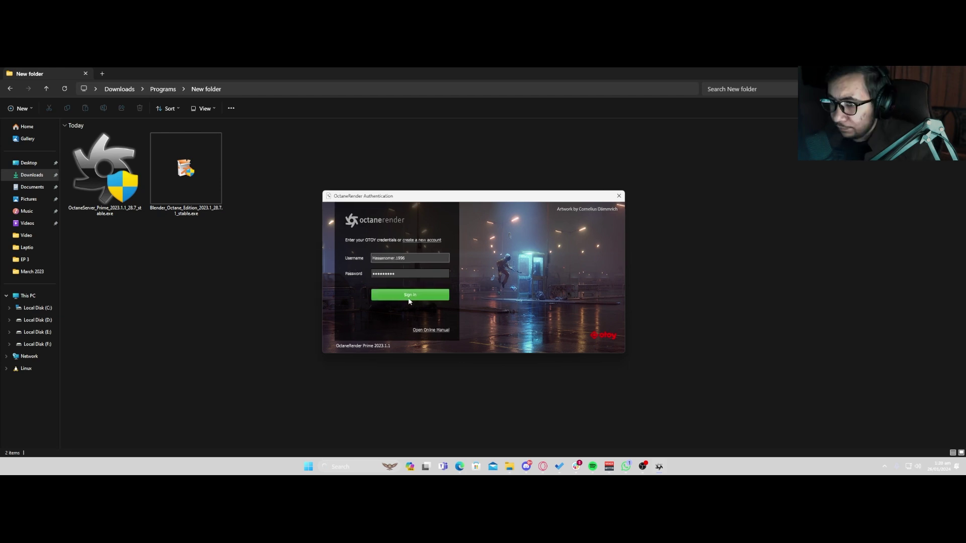
{"action": "left_click", "coordinate": [422, 281]}
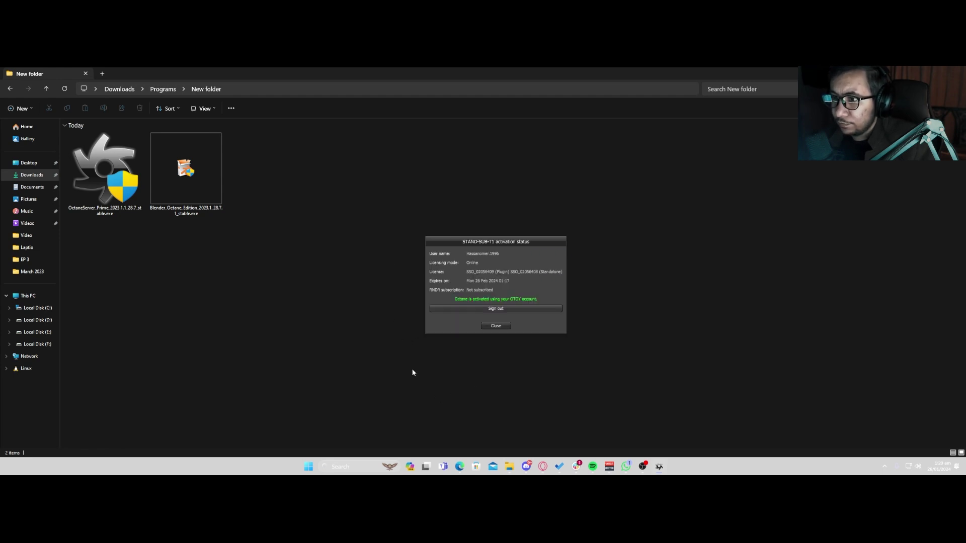
{"action": "left_click_drag", "start_coordinate": [488, 239], "coordinate": [456, 224]}
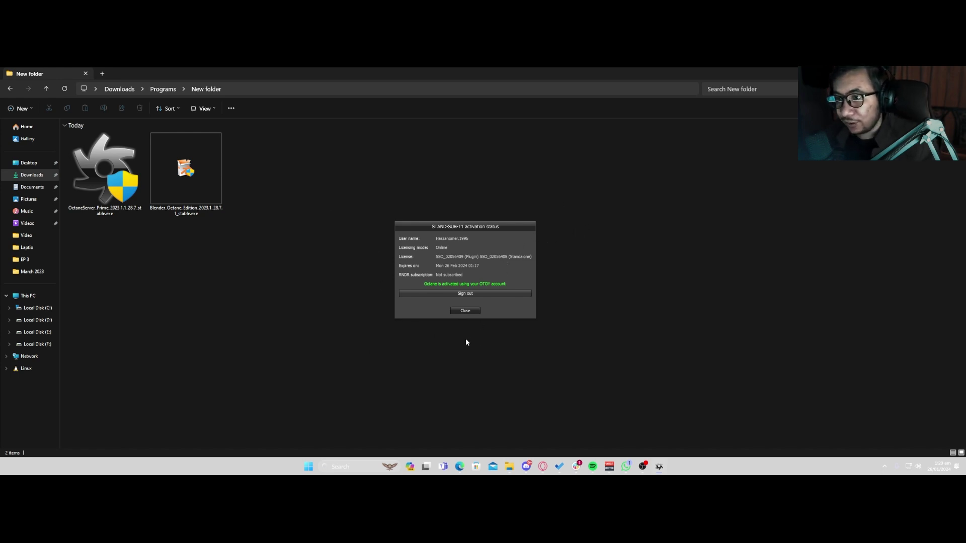
{"action": "left_click", "coordinate": [465, 311]}
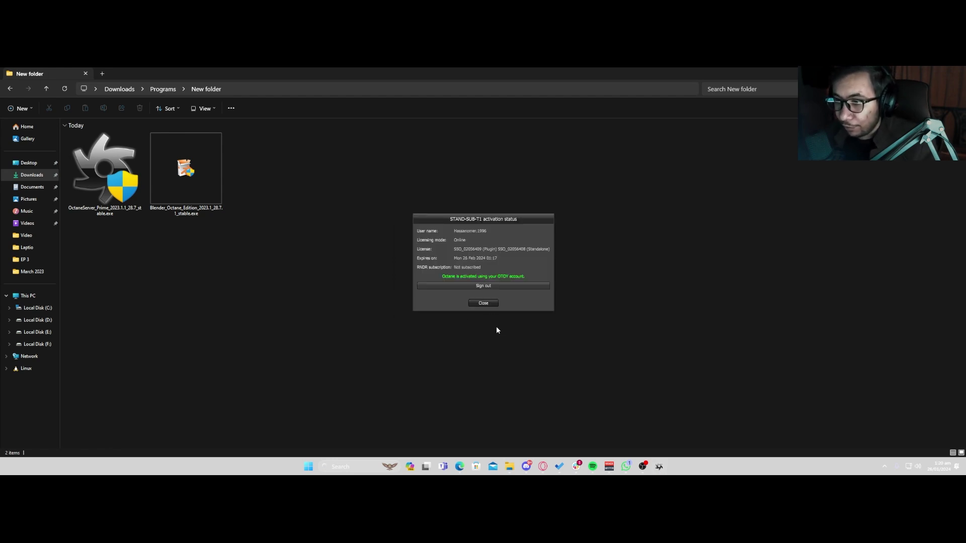
{"action": "key", "text": "super"}
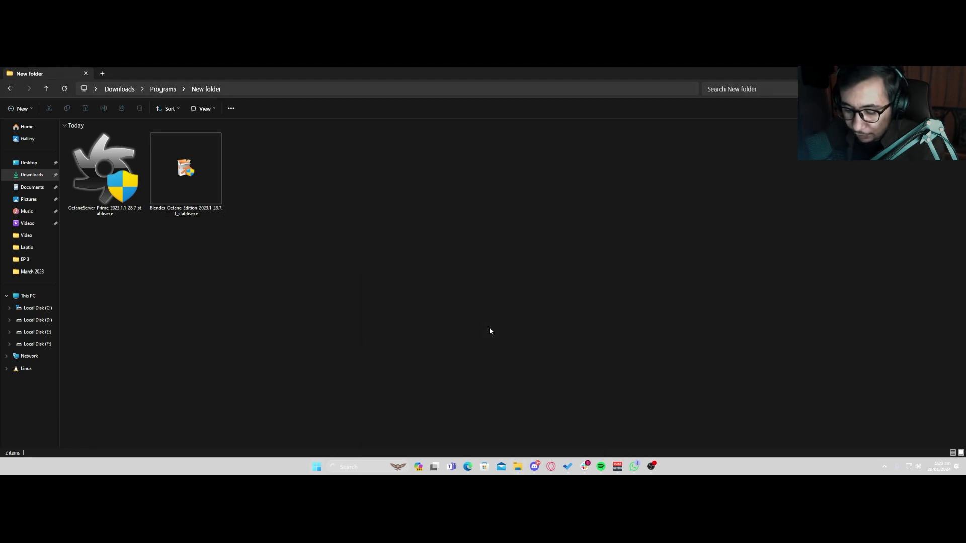
Launch Blender Octane Edition, dismiss the splash, and delete the default camera, cube and light
{"action": "type", "text": "oc"}
{"action": "key", "text": "Down"}
{"action": "key", "text": "Return"}
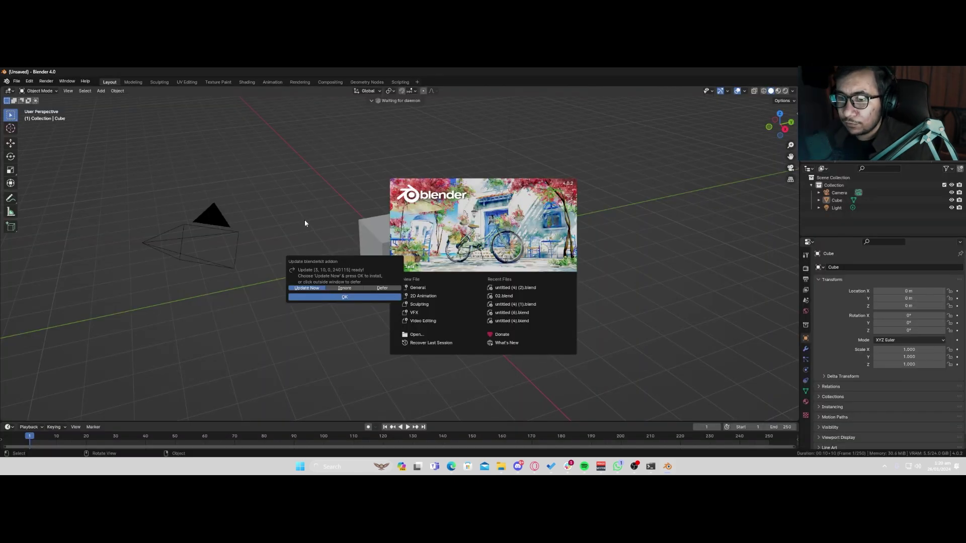
{"action": "left_click", "coordinate": [305, 223]}
{"action": "left_click", "coordinate": [323, 252]}
{"action": "key", "text": "a"}
{"action": "key", "text": "x"}
{"action": "left_click", "coordinate": [313, 255]}
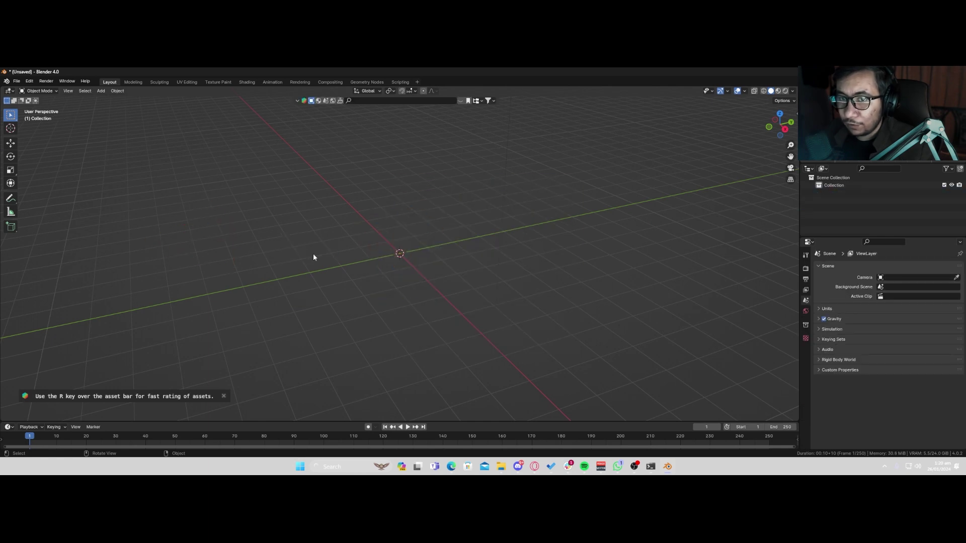
Open Edit > Preferences, centre the window, and show the Add-ons list
{"action": "left_click", "coordinate": [30, 82]}
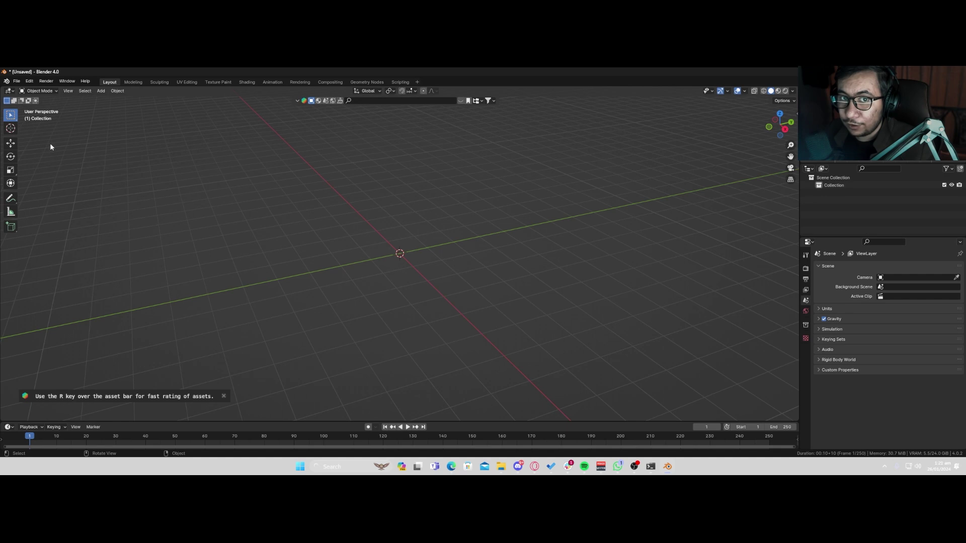
{"action": "left_click", "coordinate": [30, 82]}
{"action": "left_click", "coordinate": [49, 179]}
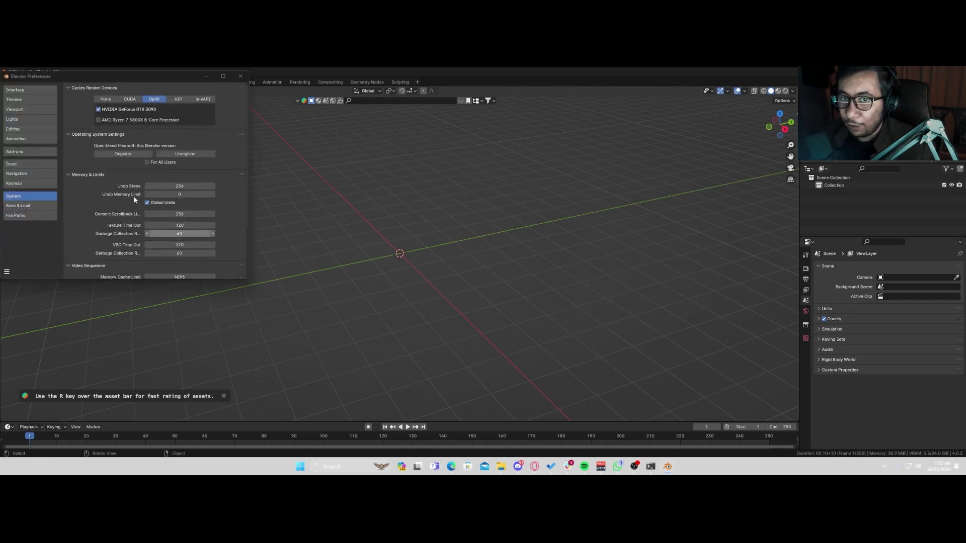
{"action": "left_click_drag", "start_coordinate": [107, 72], "coordinate": [454, 182]}
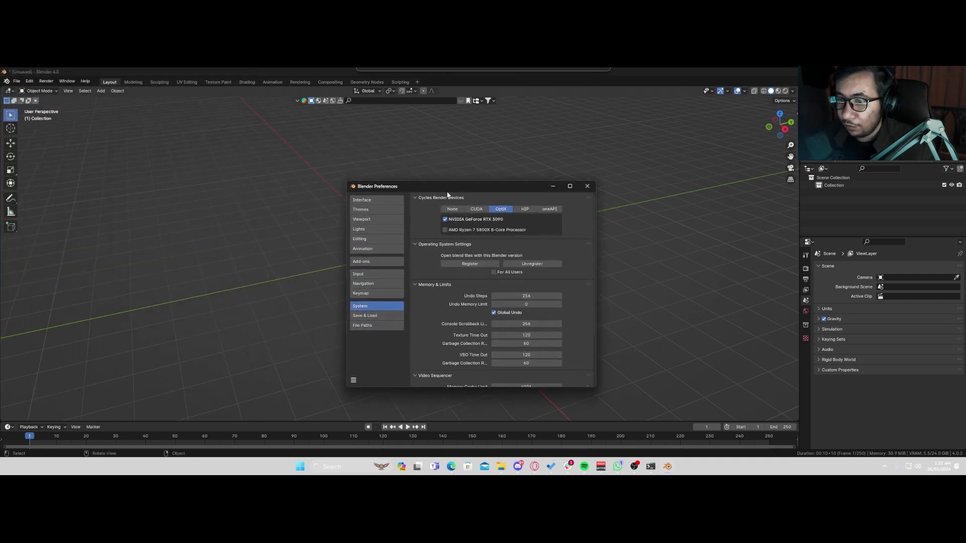
{"action": "left_click", "coordinate": [367, 263]}
Filter add-ons by 'octan', expand Render: OctaneBlender, and widen the Preferences window to see its settings
{"action": "left_click", "coordinate": [549, 209]}
{"action": "type", "text": "oc"}
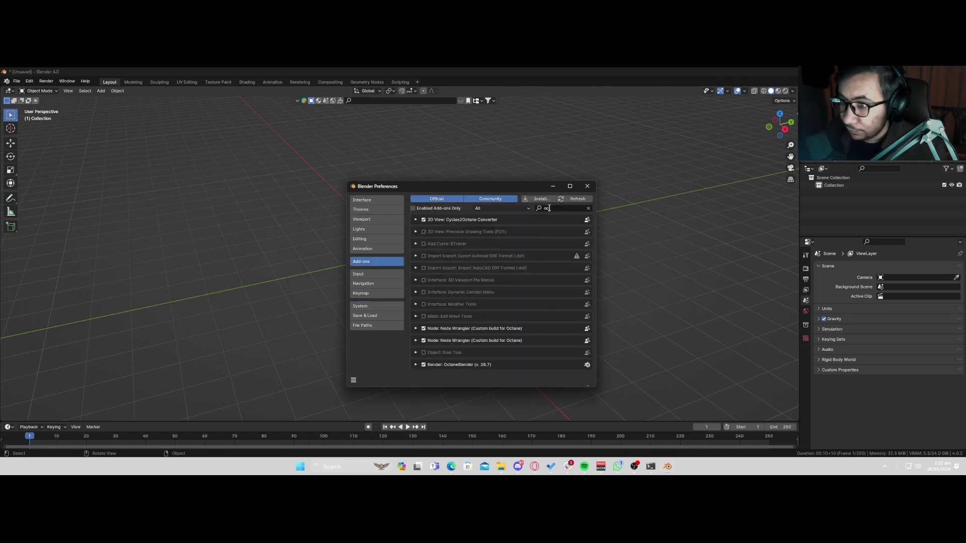
{"action": "type", "text": "ta"}
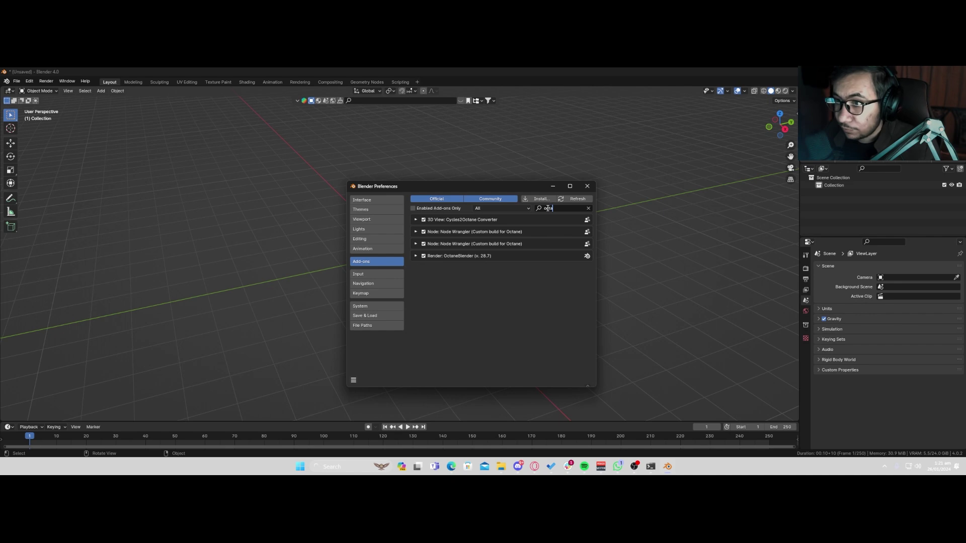
{"action": "type", "text": "n"}
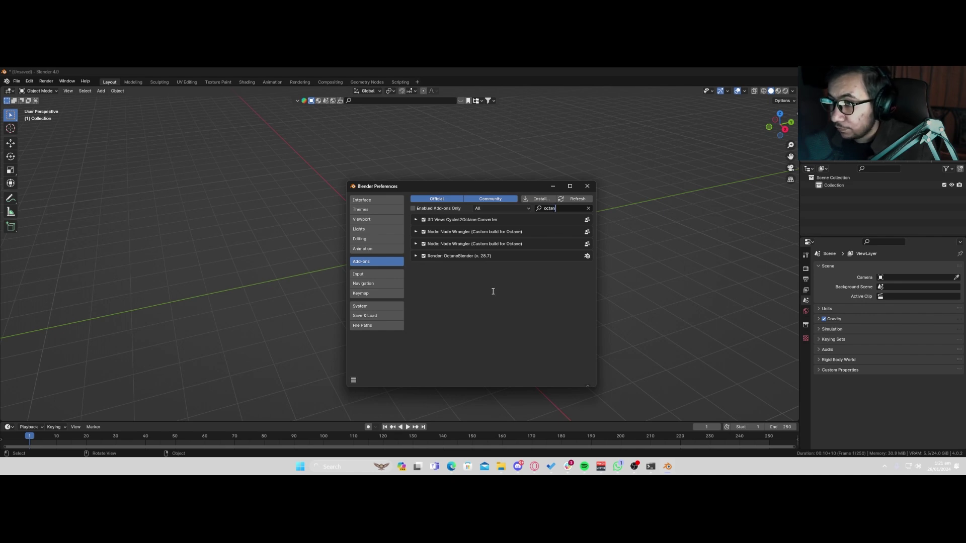
{"action": "left_click", "coordinate": [415, 256]}
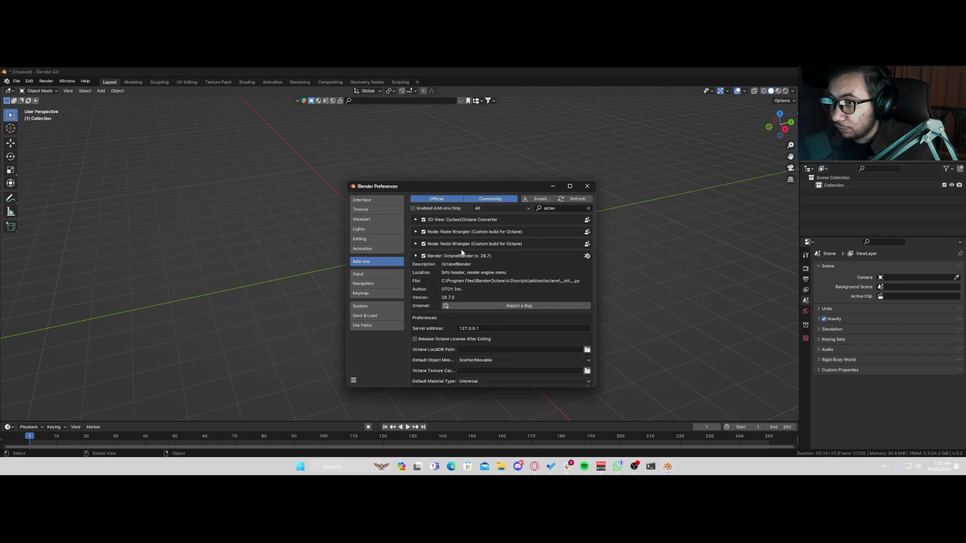
{"action": "scroll", "coordinate": [434, 328], "scroll_direction": "down", "scroll_amount": 3}
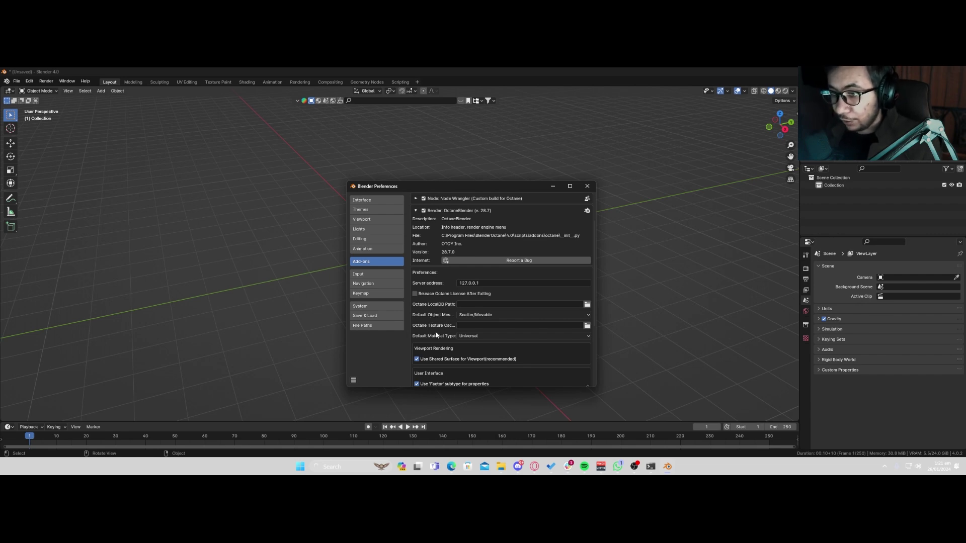
{"action": "left_click_drag", "start_coordinate": [595, 300], "coordinate": [707, 297]}
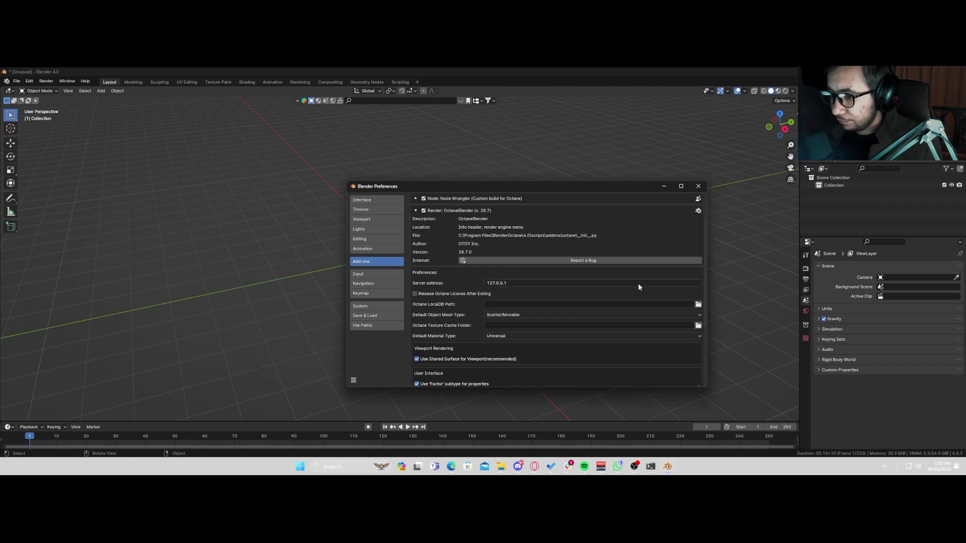
Set the Octane LocalDB Path to F:\OCtane DB\
{"action": "left_click", "coordinate": [697, 305]}
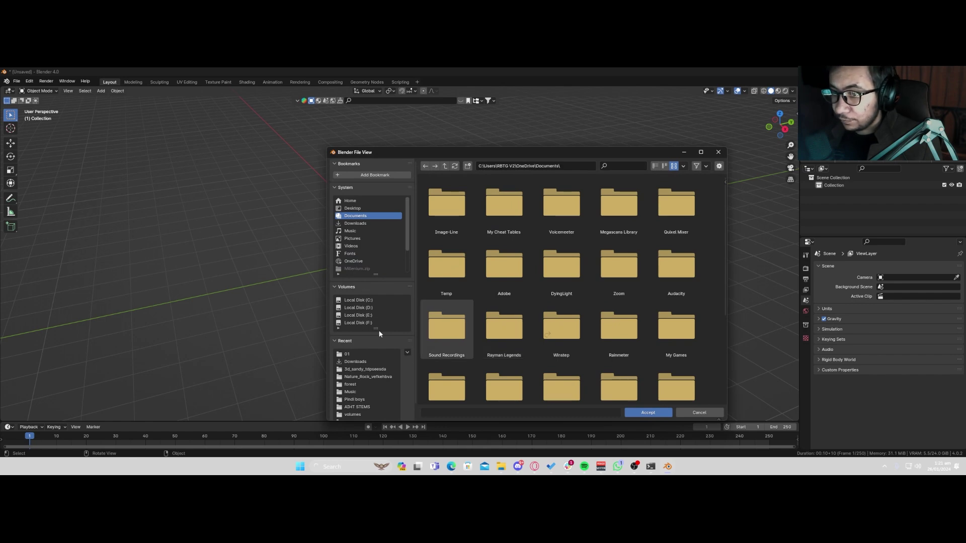
{"action": "left_click", "coordinate": [372, 323]}
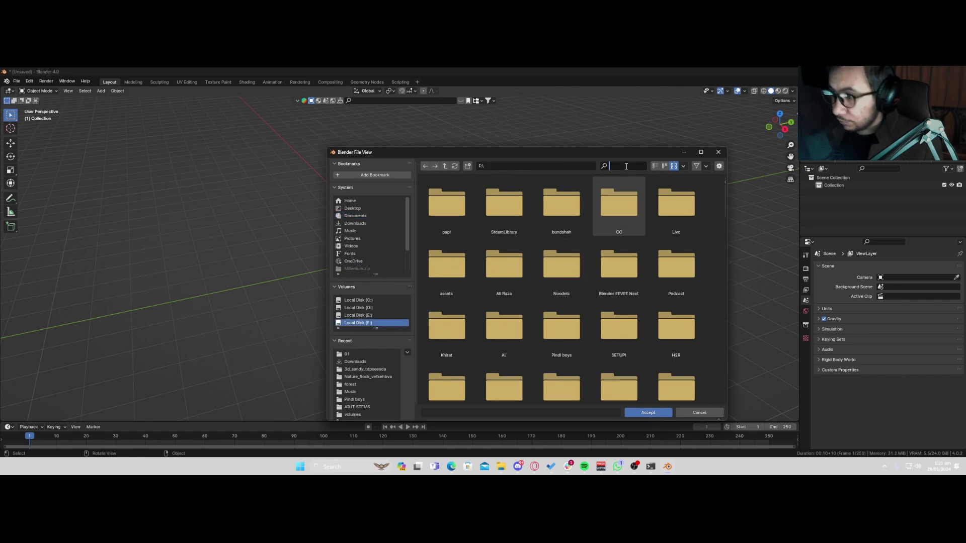
{"action": "type", "text": "oc"}
{"action": "left_click", "coordinate": [453, 216]}
{"action": "key", "text": "Return"}
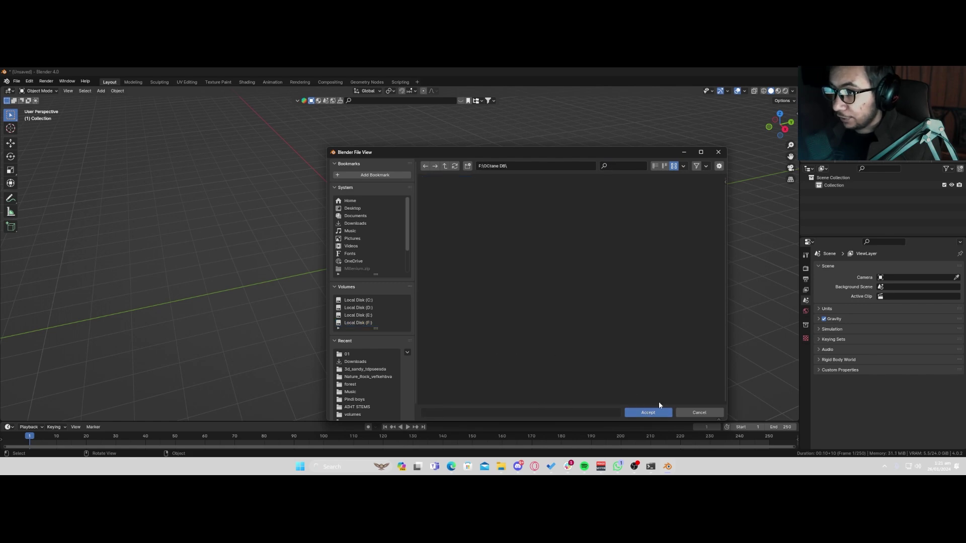
{"action": "left_click", "coordinate": [648, 412]}
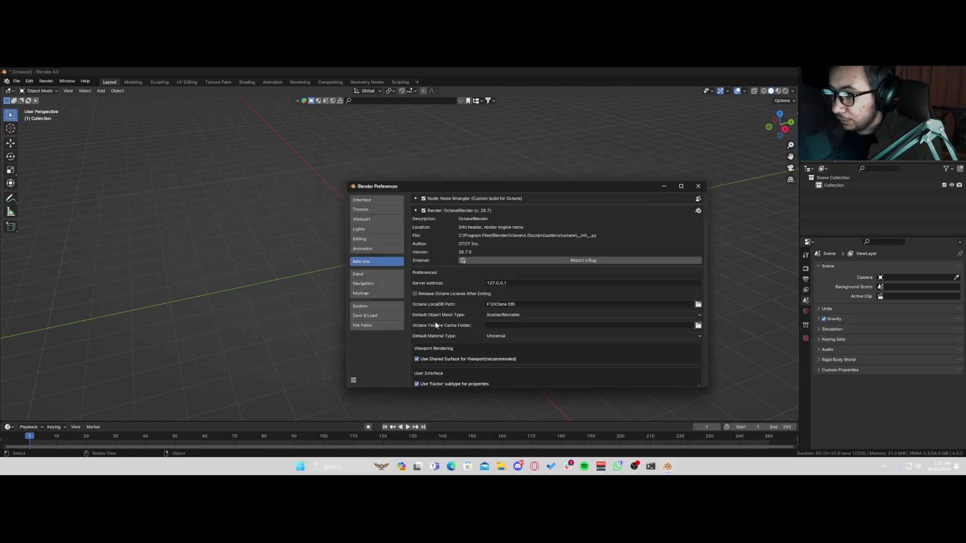
Set the Octane Texture Cache Folder to the same F:\OCtane DB\ folder
{"action": "left_click", "coordinate": [698, 325]}
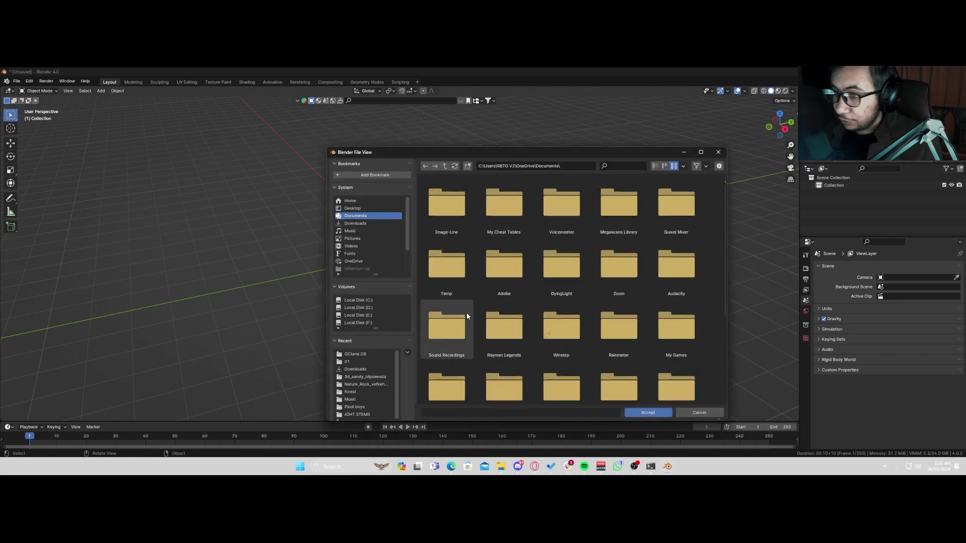
{"action": "left_click", "coordinate": [616, 164]}
{"action": "type", "text": "oc"}
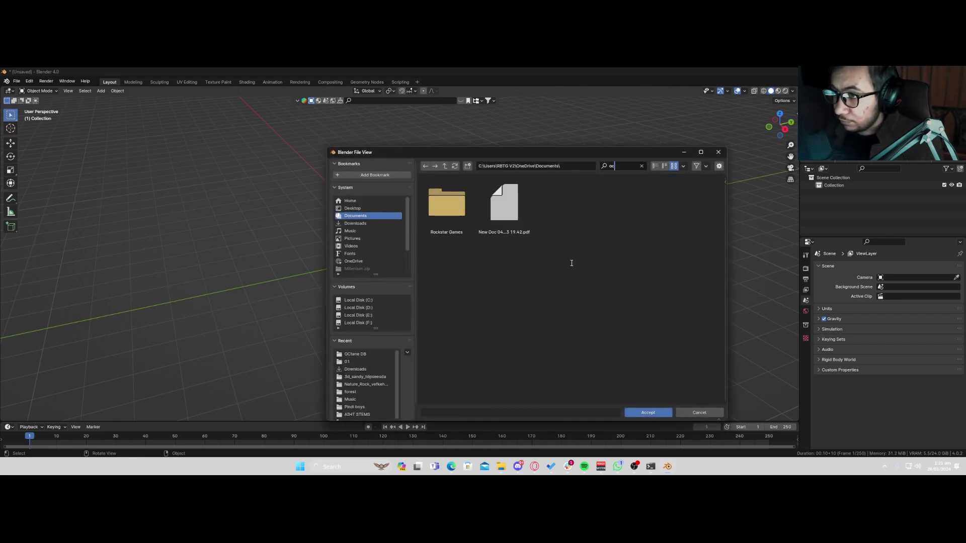
{"action": "left_click", "coordinate": [356, 354]}
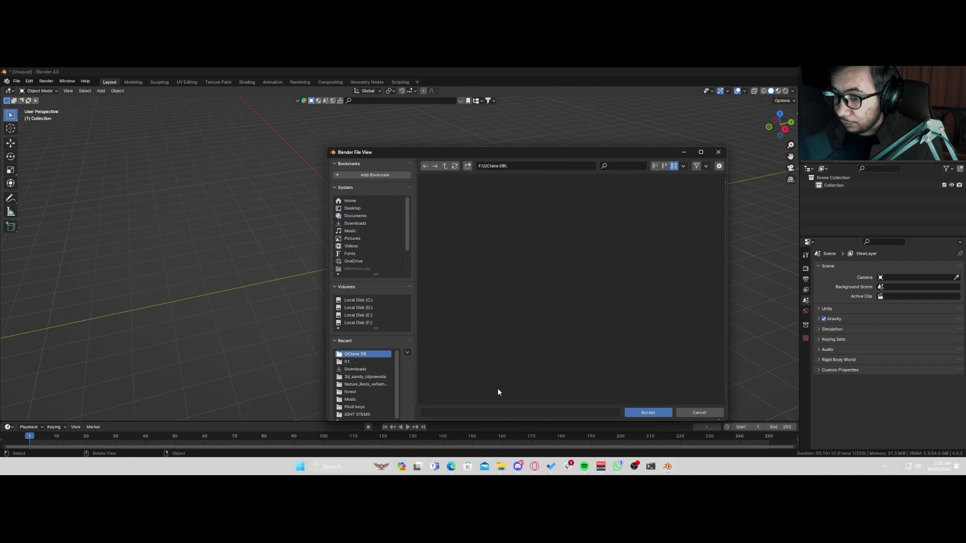
{"action": "left_click", "coordinate": [654, 414]}
Enable 'Use Octane default color management' in the OctaneBlender add-on settings
{"action": "scroll", "coordinate": [522, 346], "scroll_direction": "down", "scroll_amount": 3}
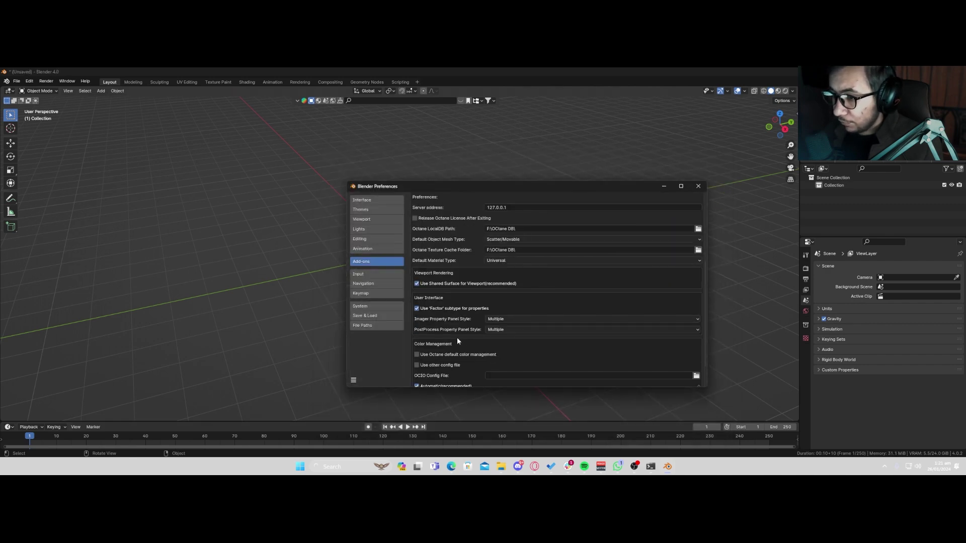
{"action": "scroll", "coordinate": [476, 342], "scroll_direction": "down", "scroll_amount": 1}
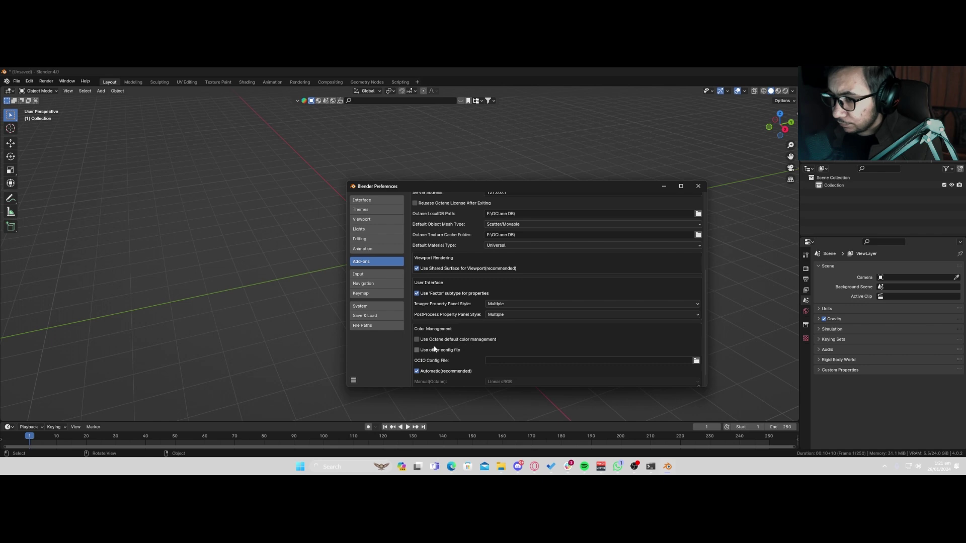
{"action": "left_click", "coordinate": [459, 340]}
{"action": "scroll", "coordinate": [463, 354], "scroll_direction": "down", "scroll_amount": 1}
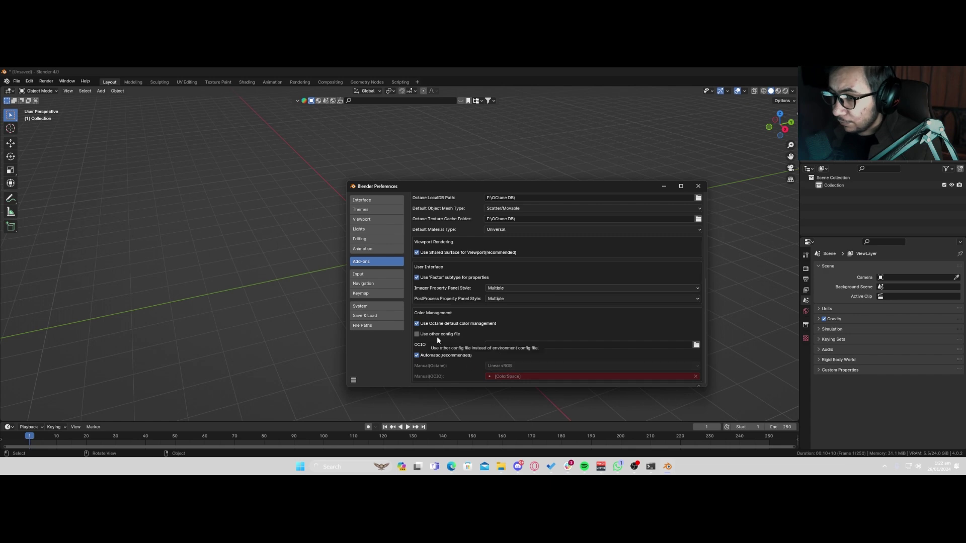
Save the preferences from the hamburger menu and close the Preferences window
{"action": "scroll", "coordinate": [498, 348], "scroll_direction": "up", "scroll_amount": 6}
{"action": "scroll", "coordinate": [497, 350], "scroll_direction": "up", "scroll_amount": 4}
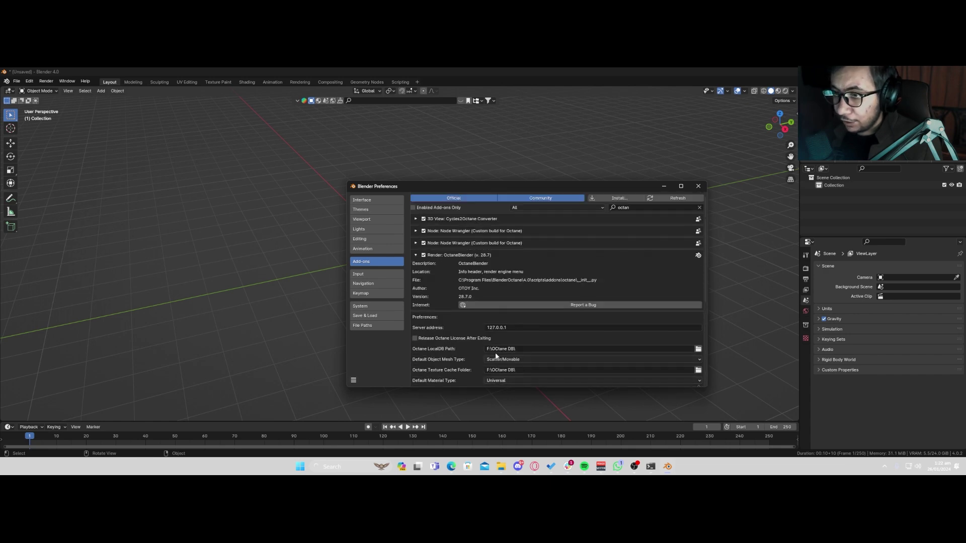
{"action": "scroll", "coordinate": [459, 356], "scroll_direction": "up", "scroll_amount": 1}
{"action": "left_click", "coordinate": [355, 381]}
{"action": "left_click", "coordinate": [375, 357]}
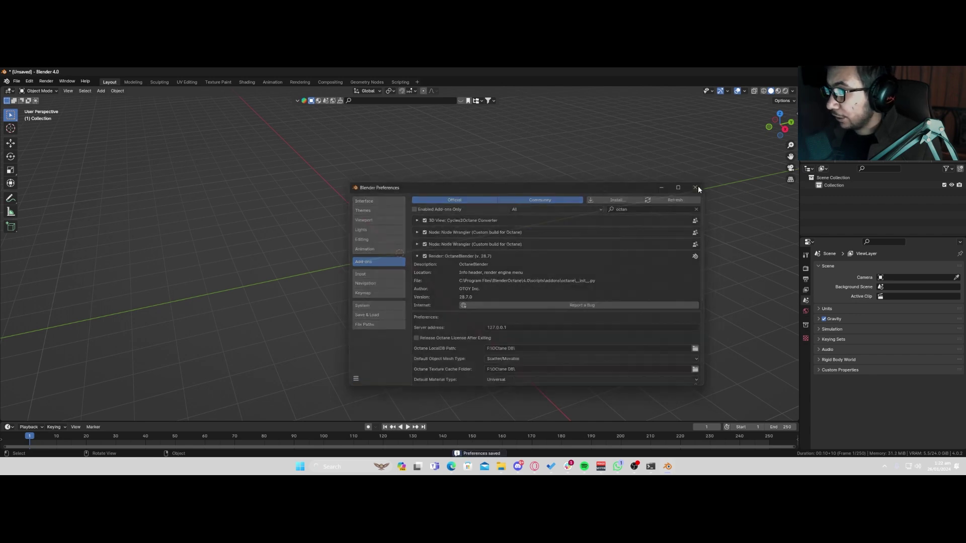
{"action": "left_click", "coordinate": [699, 186]}
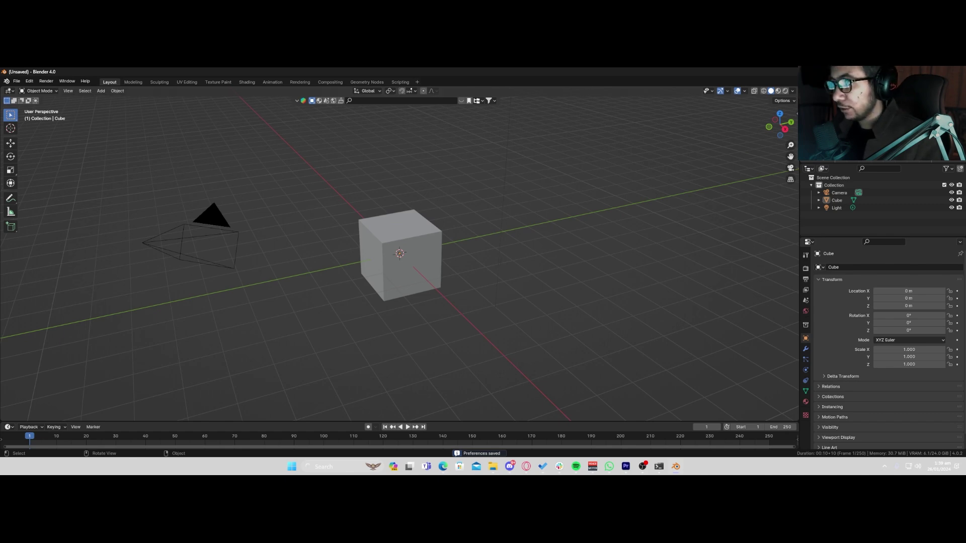
Split the 3D view into two areas and set the render engine to Octane
{"action": "left_click_drag", "start_coordinate": [1, 87], "coordinate": [403, 91]}
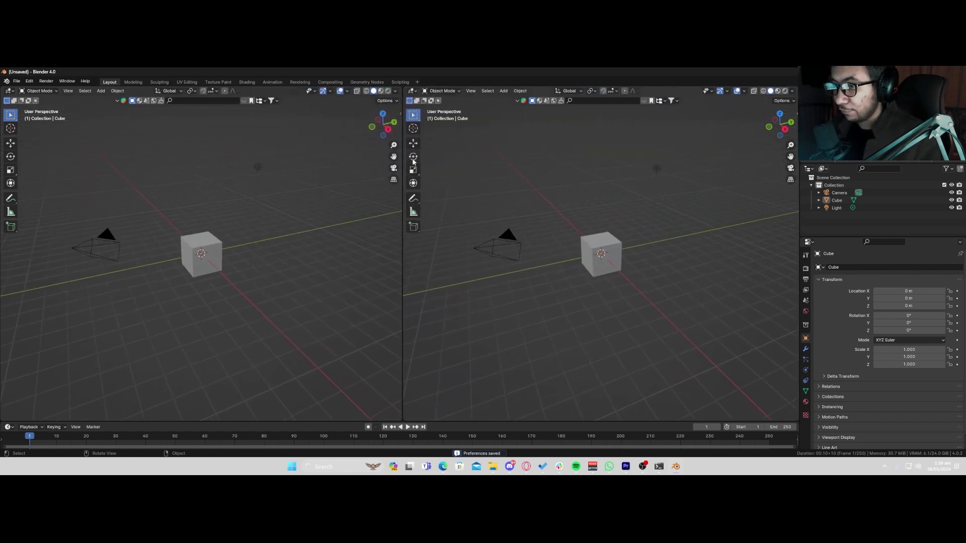
{"action": "left_click", "coordinate": [412, 92]}
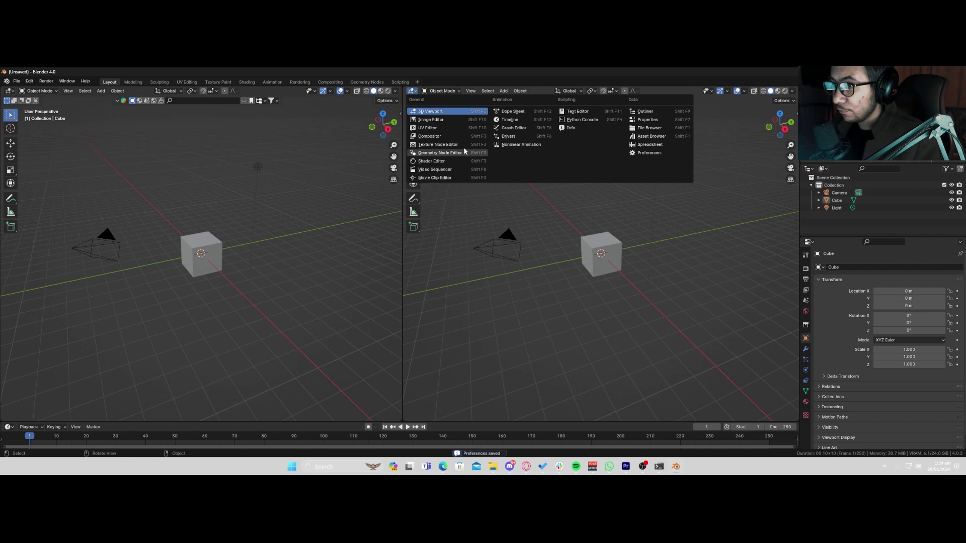
{"action": "left_click", "coordinate": [805, 268]}
{"action": "left_click", "coordinate": [898, 267]}
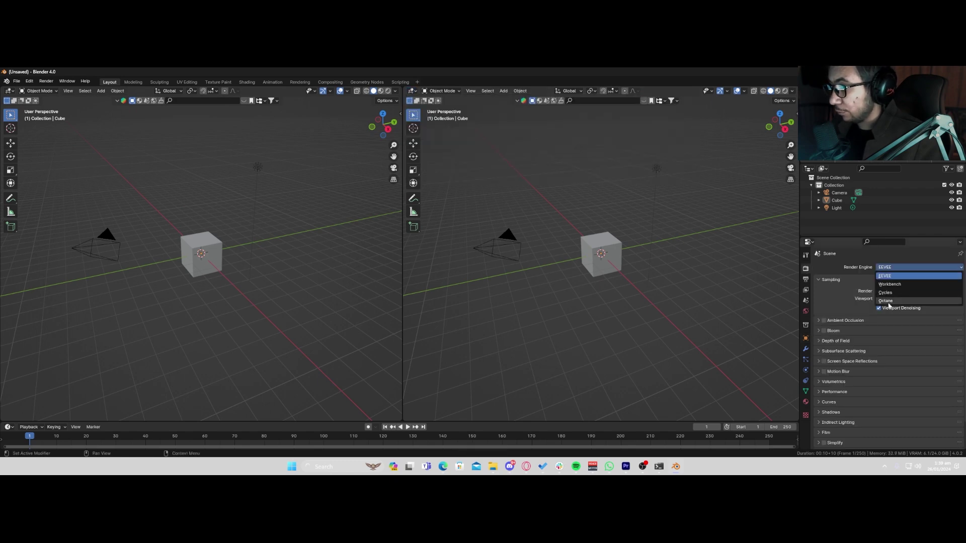
{"action": "left_click", "coordinate": [890, 301]}
Turn the right area into an Octane Kernel editor and quick-add a kernel node tree
{"action": "left_click", "coordinate": [413, 92]}
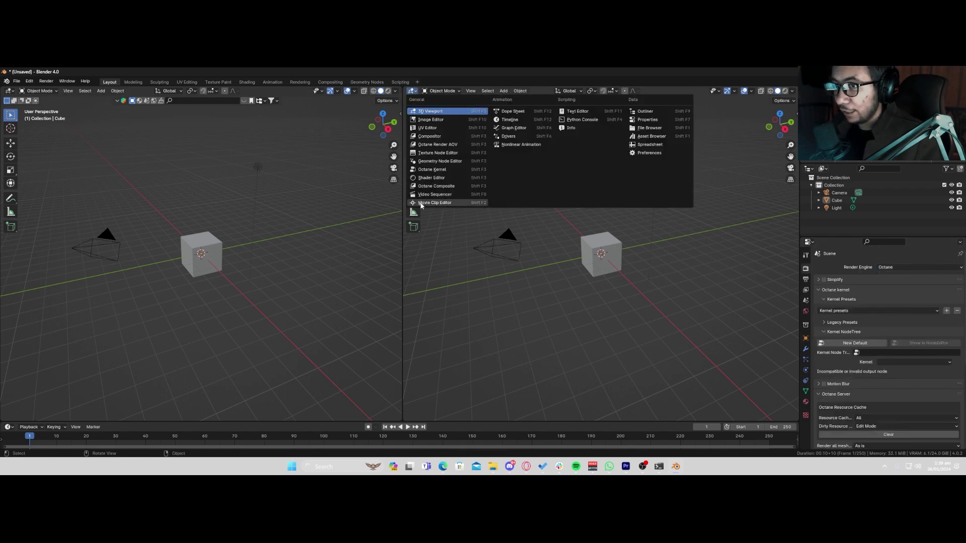
{"action": "left_click", "coordinate": [438, 171]}
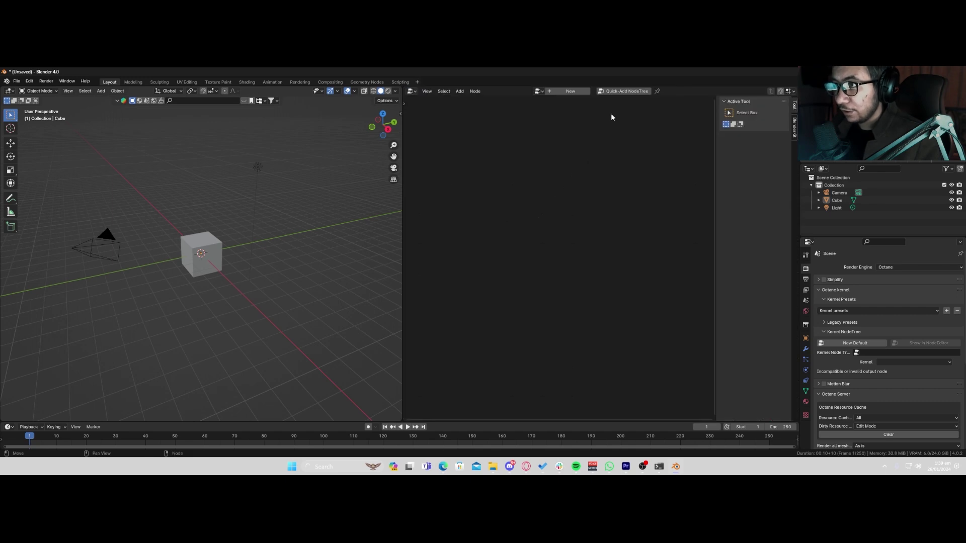
{"action": "left_click", "coordinate": [619, 92]}
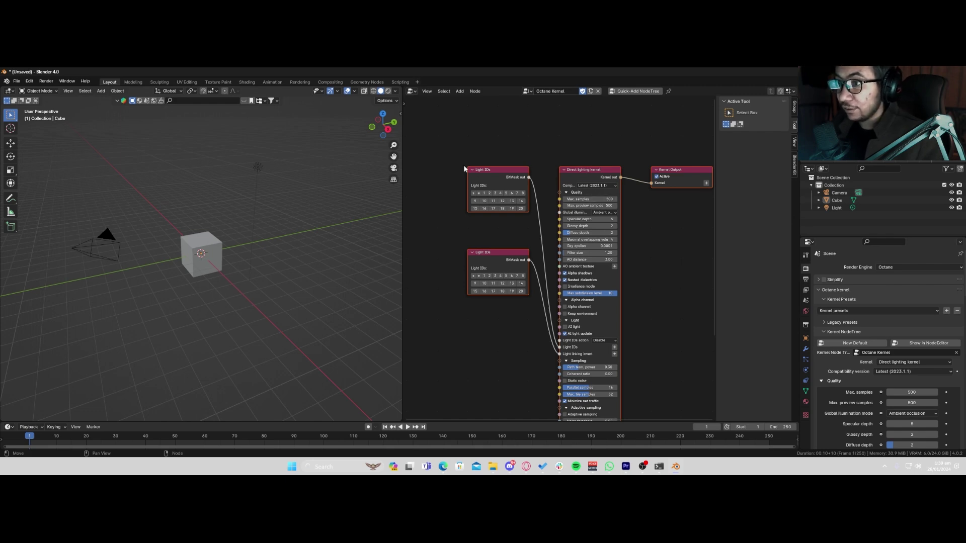
Replace the Light IDs and Direct lighting nodes with a Path tracing kernel wired to Kernel Output
{"action": "left_click_drag", "start_coordinate": [457, 161], "coordinate": [571, 279]}
{"action": "key", "text": "x"}
{"action": "key", "text": "shift+a"}
{"action": "type", "text": "s"}
{"action": "key", "text": "BackSpace"}
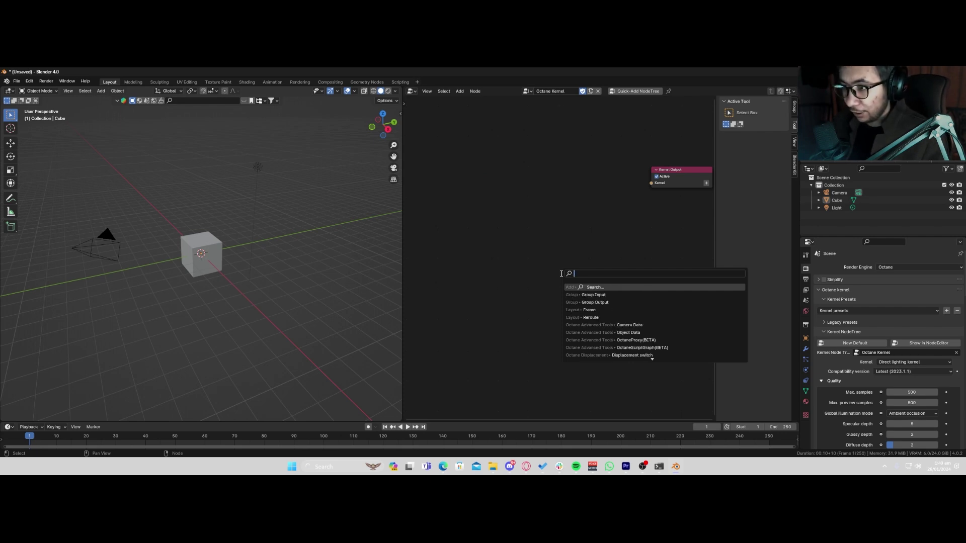
{"action": "type", "text": "path"}
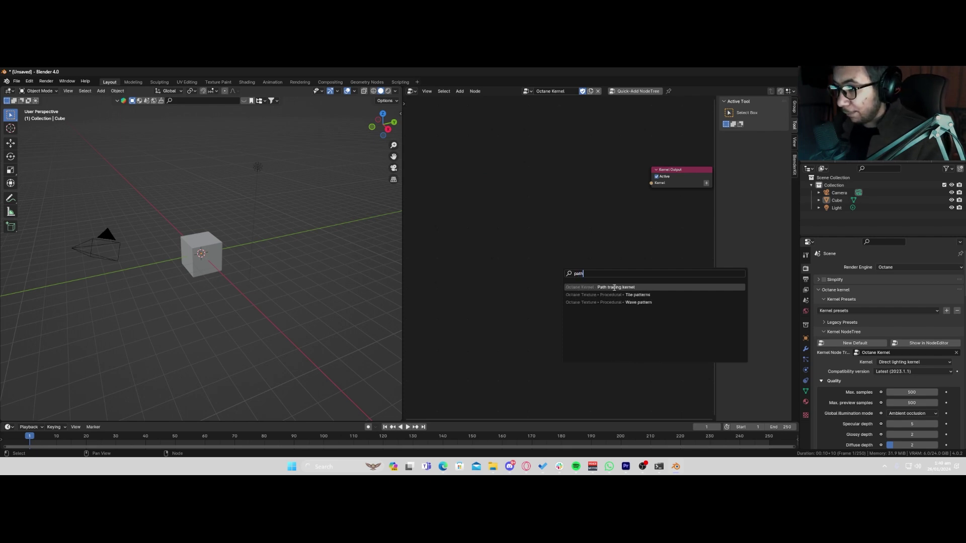
{"action": "key", "text": "Return"}
{"action": "left_click", "coordinate": [532, 162]}
{"action": "left_click_drag", "start_coordinate": [598, 182], "coordinate": [651, 182]}
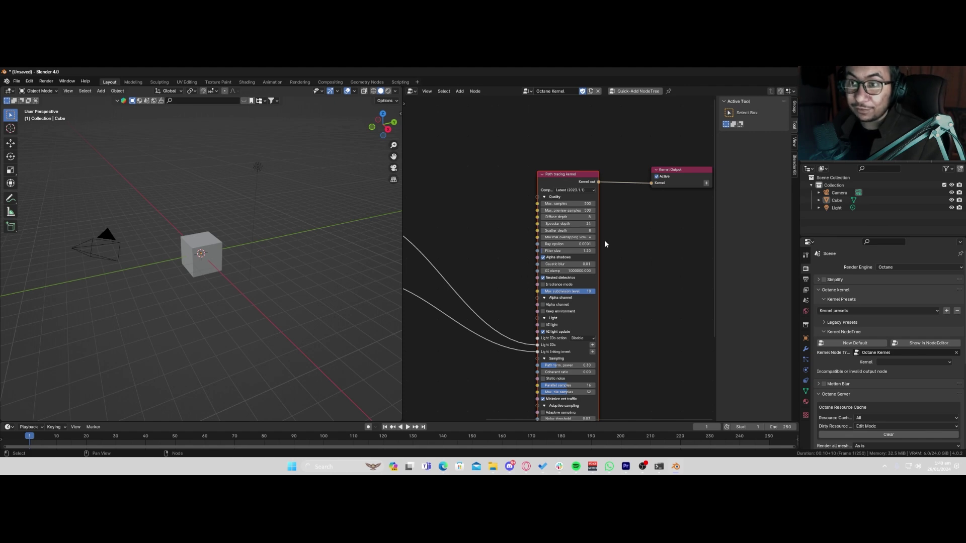
Switch the 3D view to Rendered shading and orbit around the cube
{"action": "key", "text": "z"}
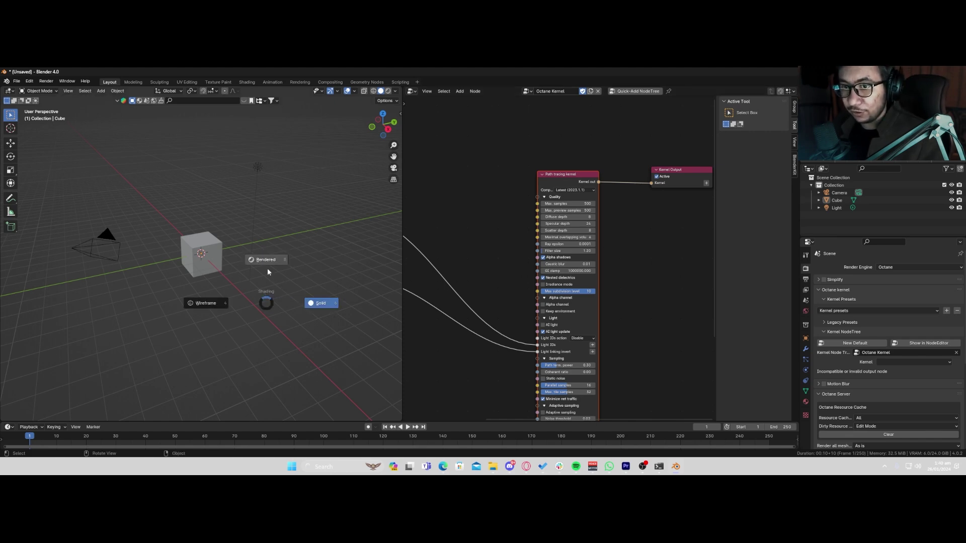
{"action": "left_click", "coordinate": [267, 272]}
{"action": "middle_click_drag", "start_coordinate": [180, 264], "coordinate": [217, 275]}
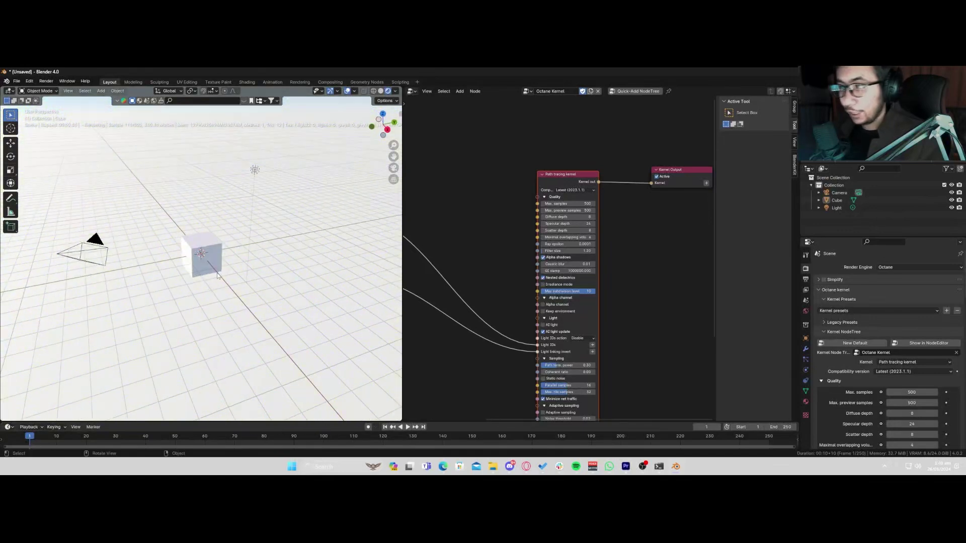
Switch the node area to the World shader editor and delete the default world nodes
{"action": "key", "text": "z"}
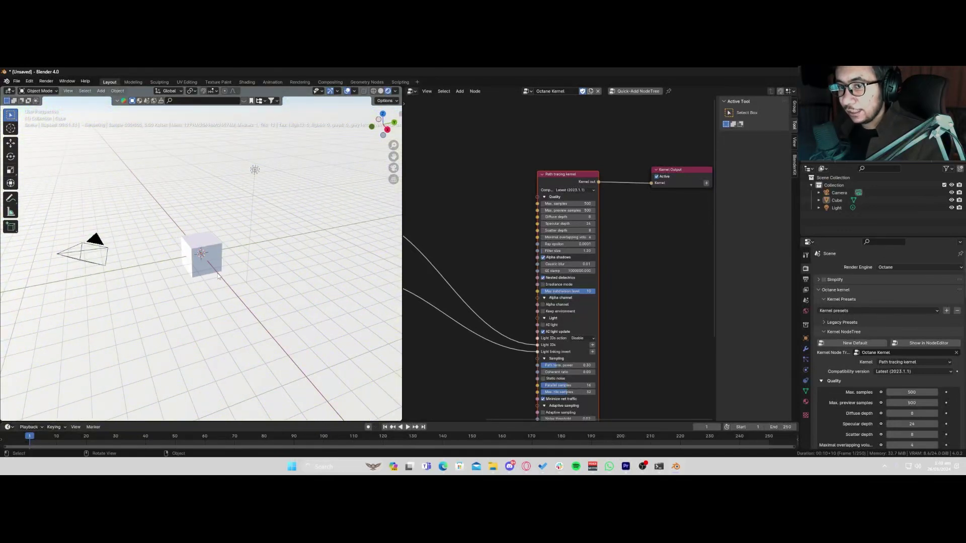
{"action": "left_click", "coordinate": [411, 91]}
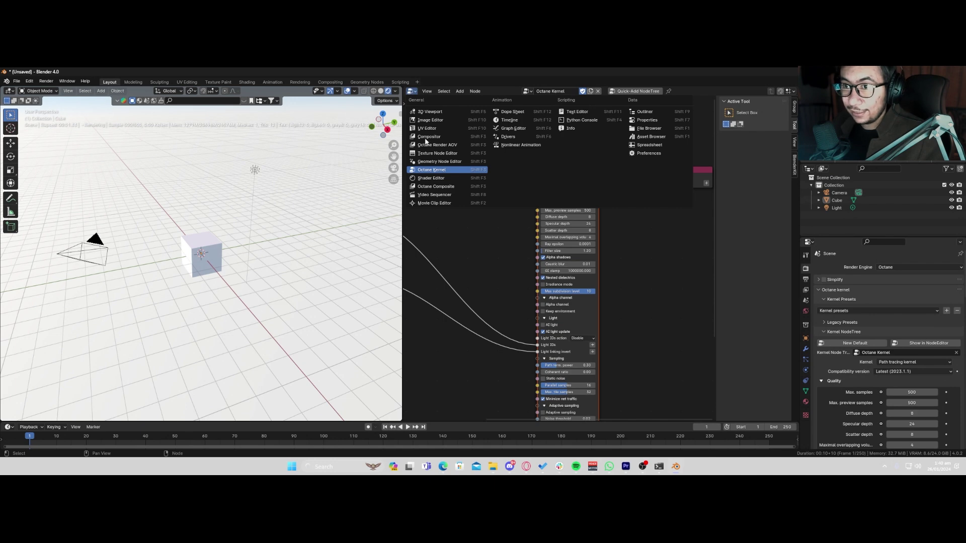
{"action": "left_click", "coordinate": [438, 181]}
{"action": "left_click", "coordinate": [434, 91]}
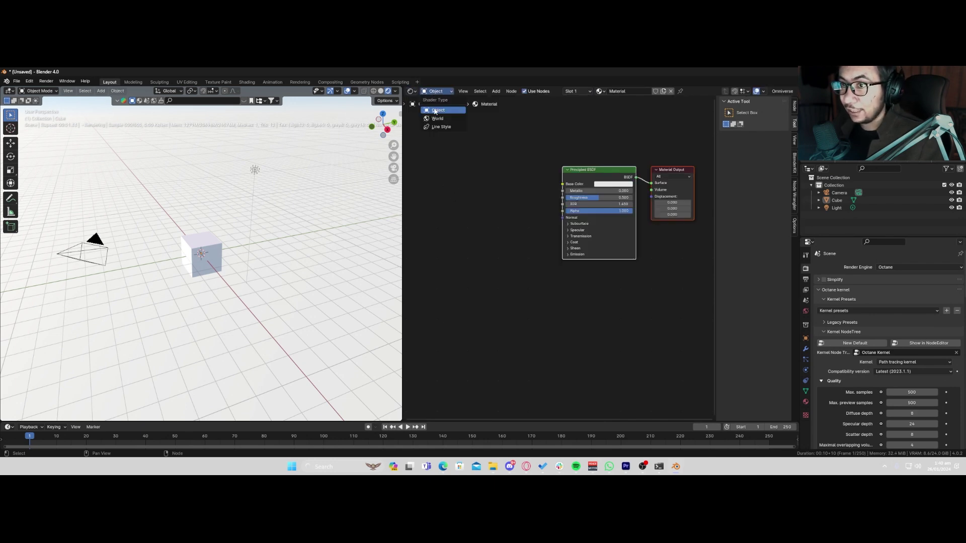
{"action": "left_click", "coordinate": [437, 119]}
{"action": "left_click_drag", "start_coordinate": [472, 126], "coordinate": [604, 226]}
{"action": "key", "text": "Delete"}
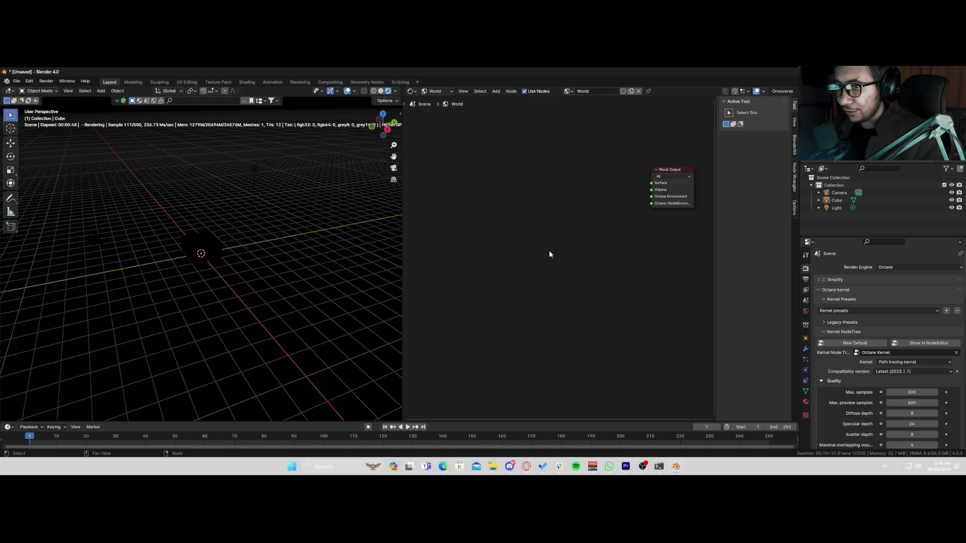
Add a Texture environment node and connect it to the world's Octane Environment input
{"action": "key", "text": "shift+a"}
{"action": "type", "text": "s"}
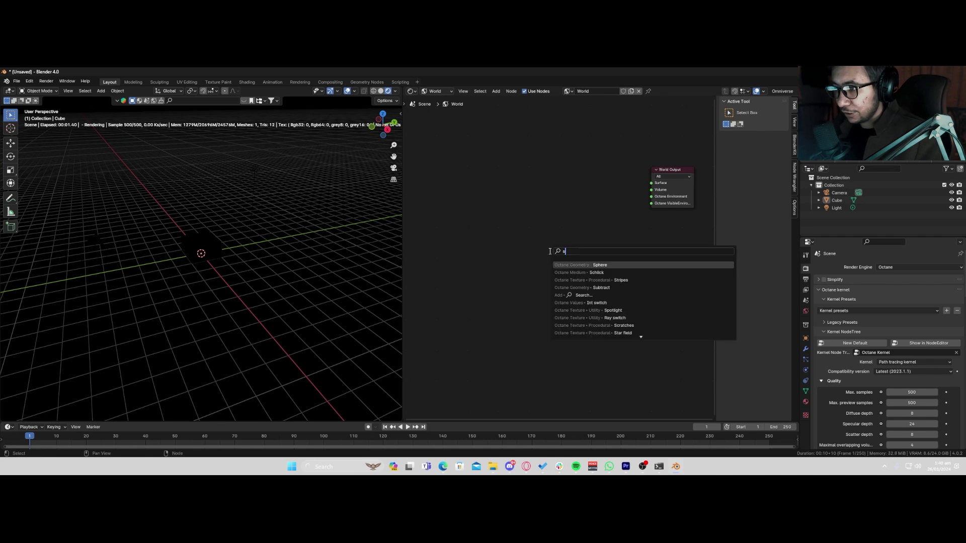
{"action": "key", "text": "BackSpace"}
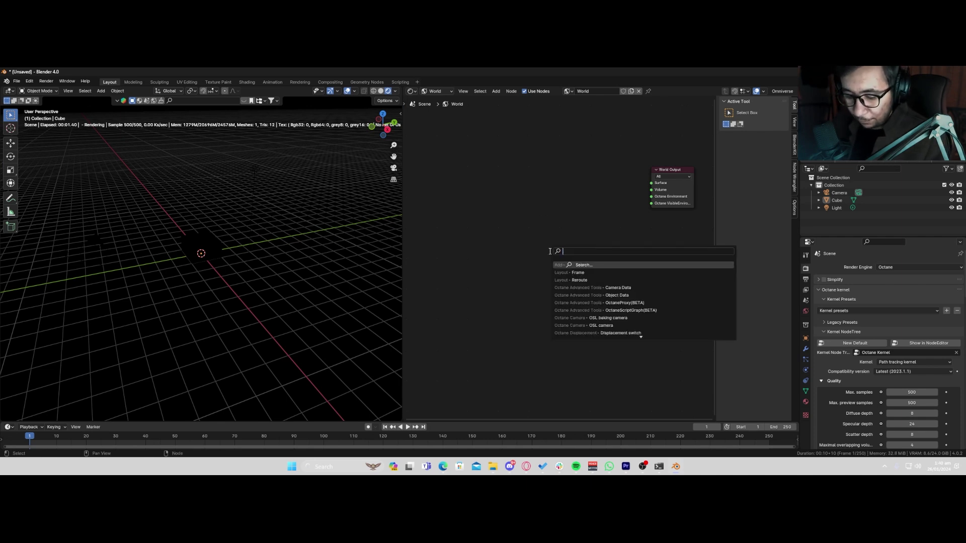
{"action": "type", "text": "envio"}
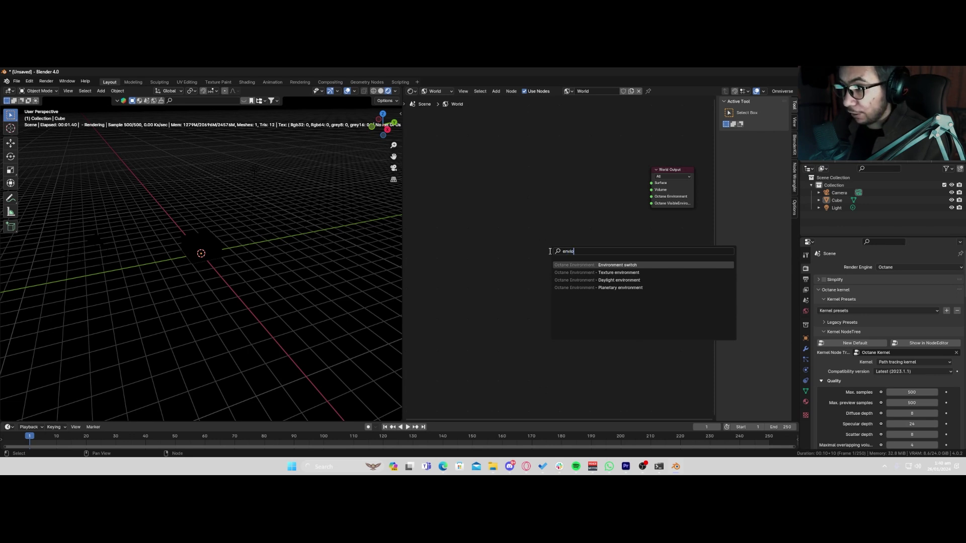
{"action": "key", "text": "Down"}
{"action": "key", "text": "Return"}
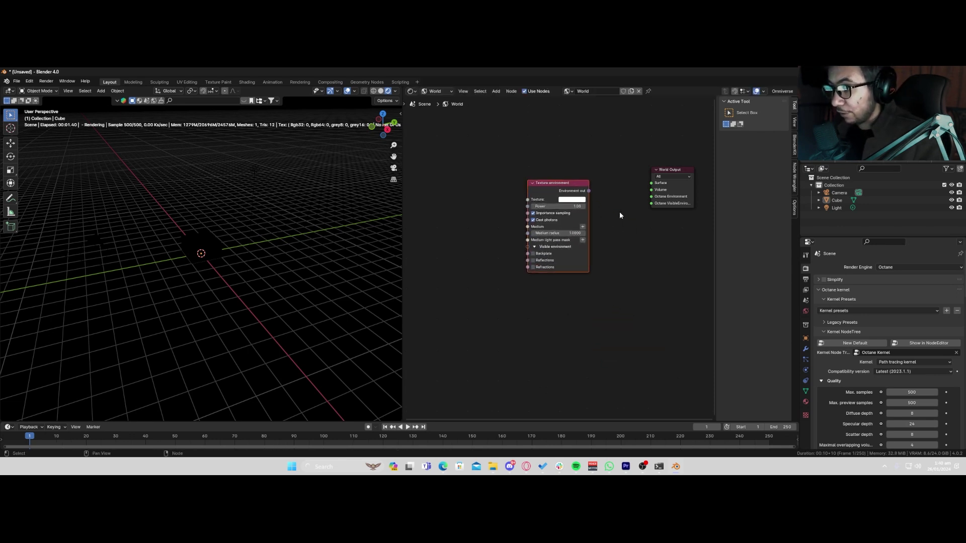
{"action": "left_click_drag", "start_coordinate": [589, 191], "coordinate": [651, 196]}
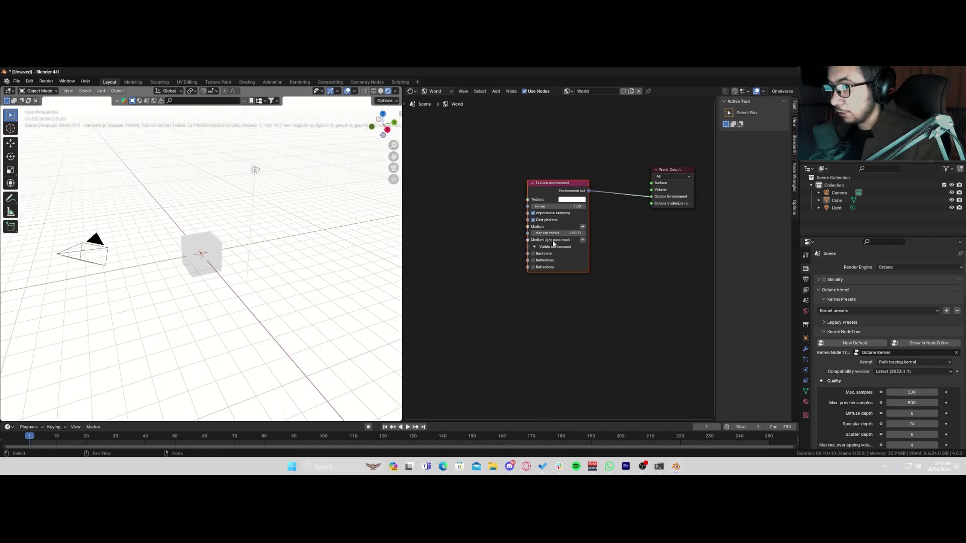
Add an RGB image node and place it left of the Texture environment node
{"action": "middle_click_drag", "start_coordinate": [490, 227], "coordinate": [531, 226]}
{"action": "key", "text": "shift+a"}
{"action": "left_click", "coordinate": [531, 226]}
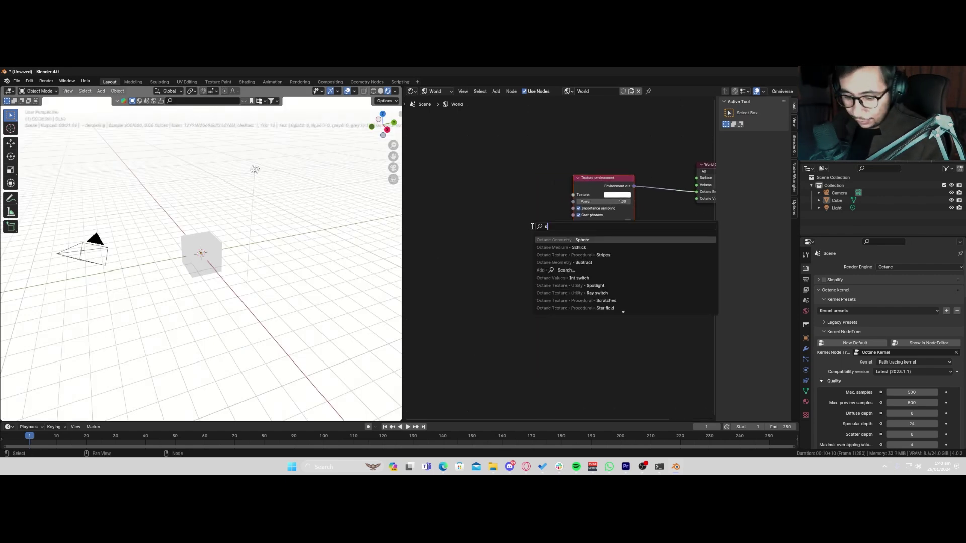
{"action": "type", "text": "rgb"}
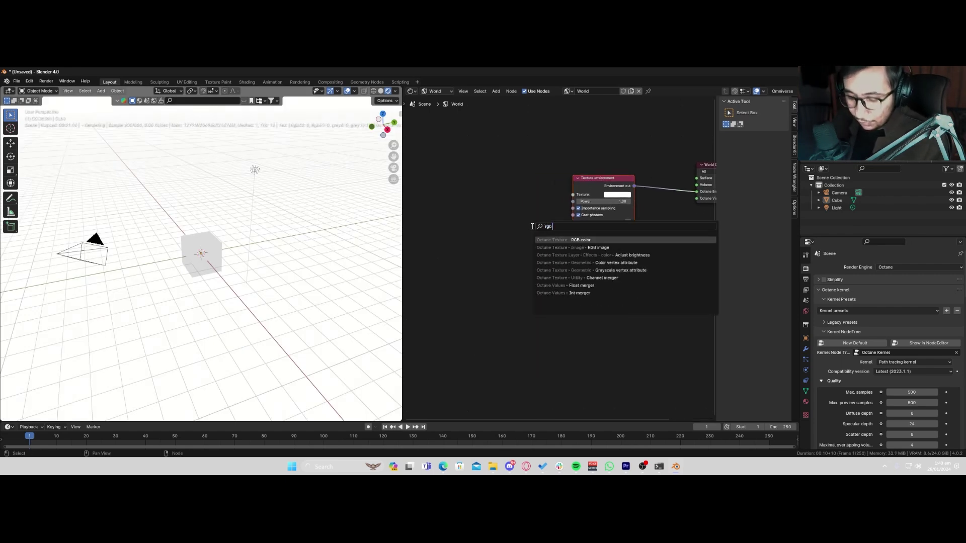
{"action": "left_click", "coordinate": [598, 248]}
{"action": "left_click", "coordinate": [507, 206]}
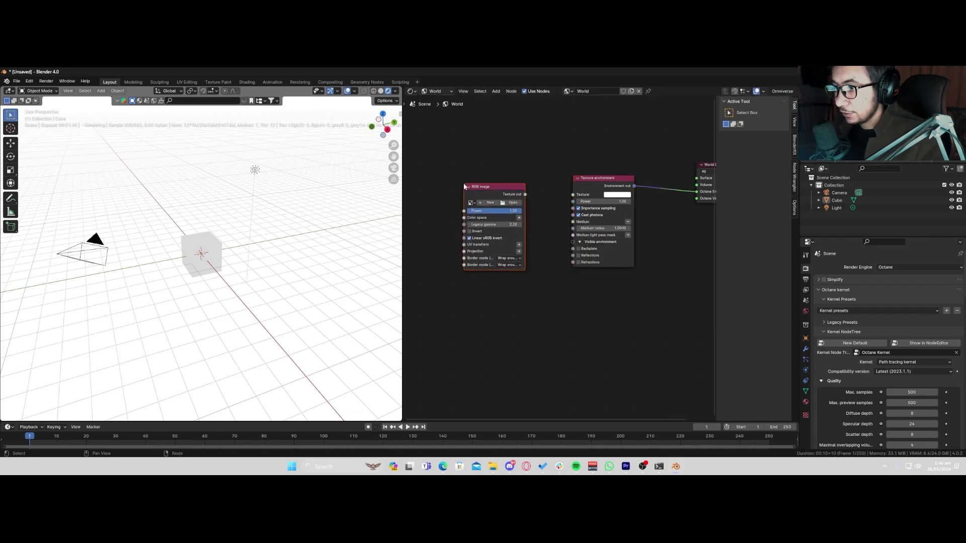
Load studio_small_08_4k.exr into the RGB image node, filtering the file browser for exr
{"action": "left_click", "coordinate": [510, 203]}
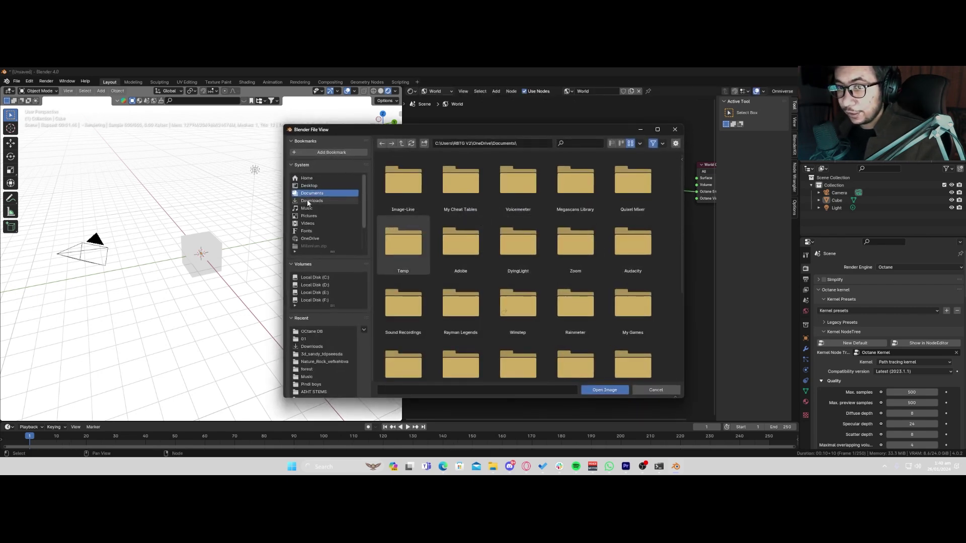
{"action": "left_click", "coordinate": [584, 143]}
{"action": "type", "text": "exr"}
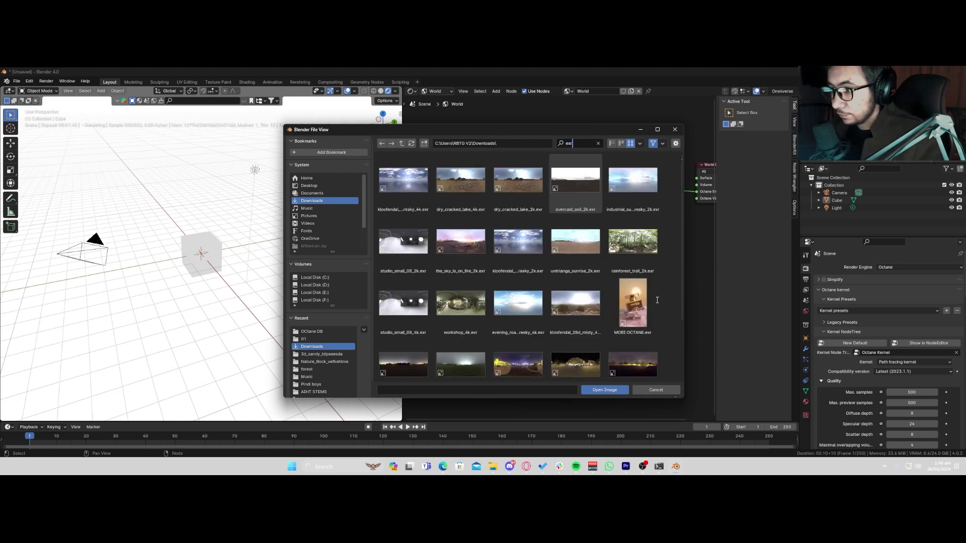
{"action": "key", "text": "Return"}
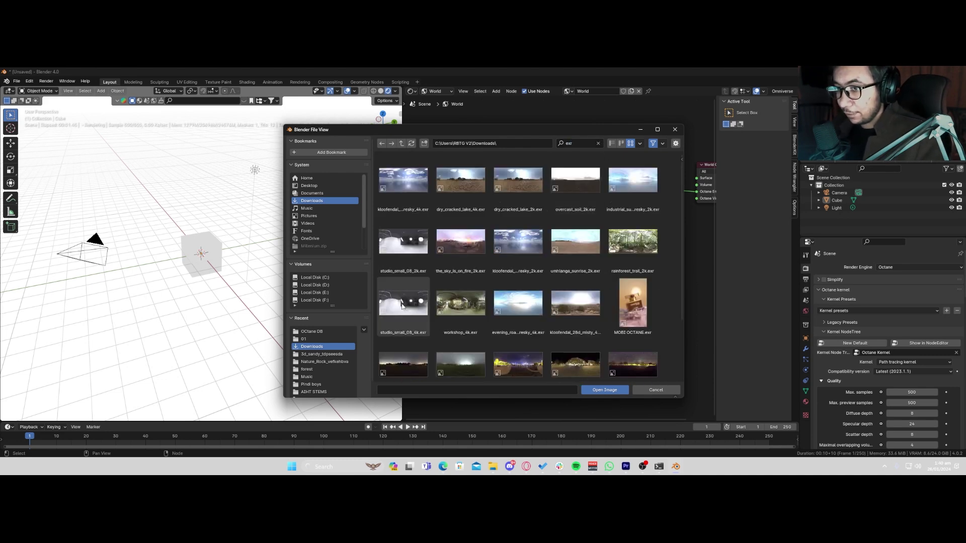
{"action": "double_click", "coordinate": [413, 317]}
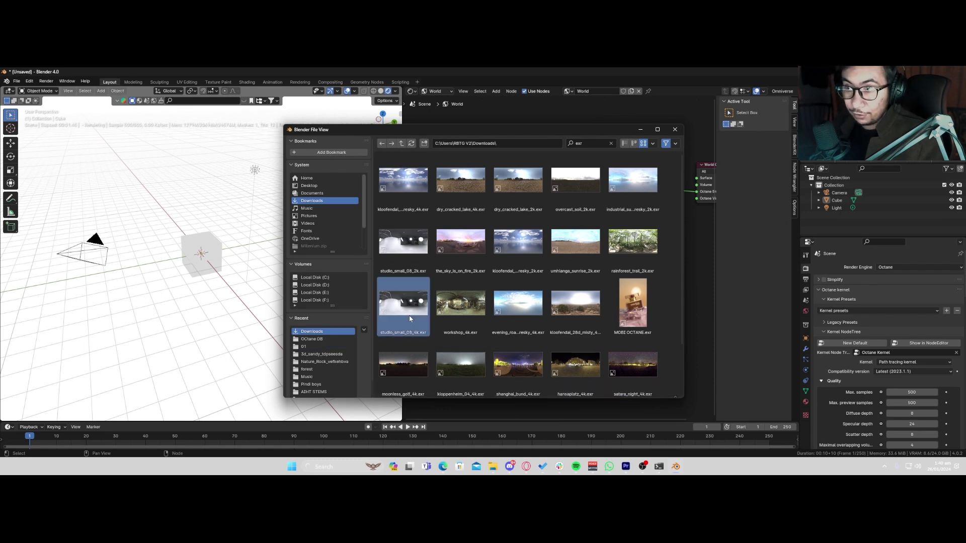
Feed the HDRI into the Texture environment's Texture input and set Legacy gamma to 1
{"action": "left_click_drag", "start_coordinate": [525, 195], "coordinate": [573, 194]}
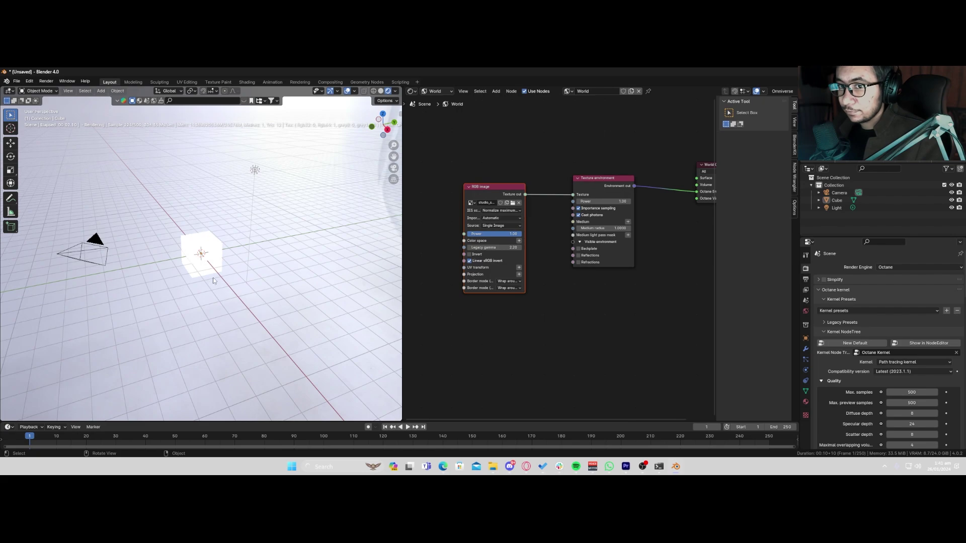
{"action": "scroll", "coordinate": [260, 263], "scroll_direction": "down", "scroll_amount": 3}
{"action": "mouse_move", "coordinate": [262, 270]}
{"action": "middle_mouse_down"}
{"action": "mouse_move", "coordinate": [246, 255]}
{"action": "mouse_move", "coordinate": [146, 251]}
{"action": "mouse_move", "coordinate": [244, 261]}
{"action": "mouse_move", "coordinate": [351, 248]}
{"action": "mouse_move", "coordinate": [243, 263]}
{"action": "mouse_move", "coordinate": [260, 268]}
{"action": "middle_mouse_up"}
{"action": "left_click", "coordinate": [503, 248]}
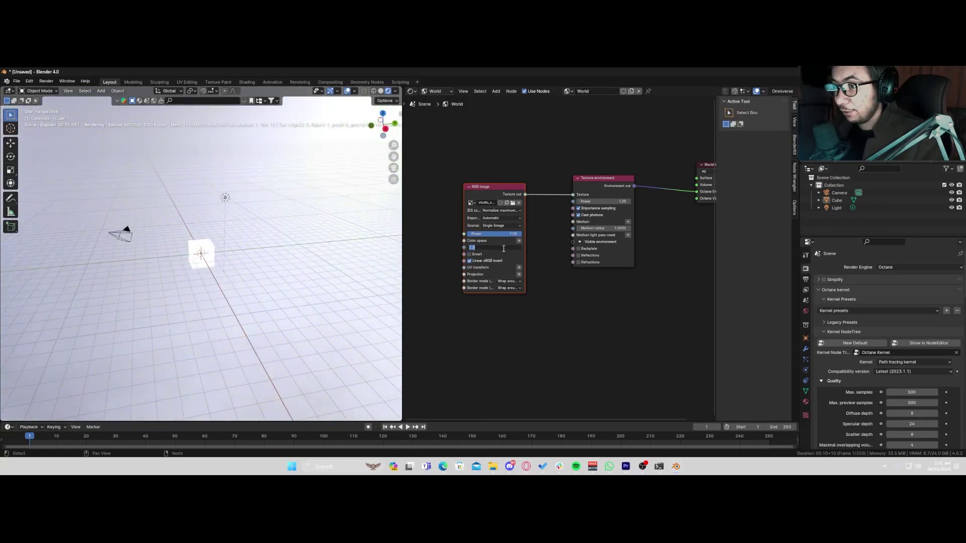
{"action": "type", "text": "1"}
{"action": "key", "text": "Return"}
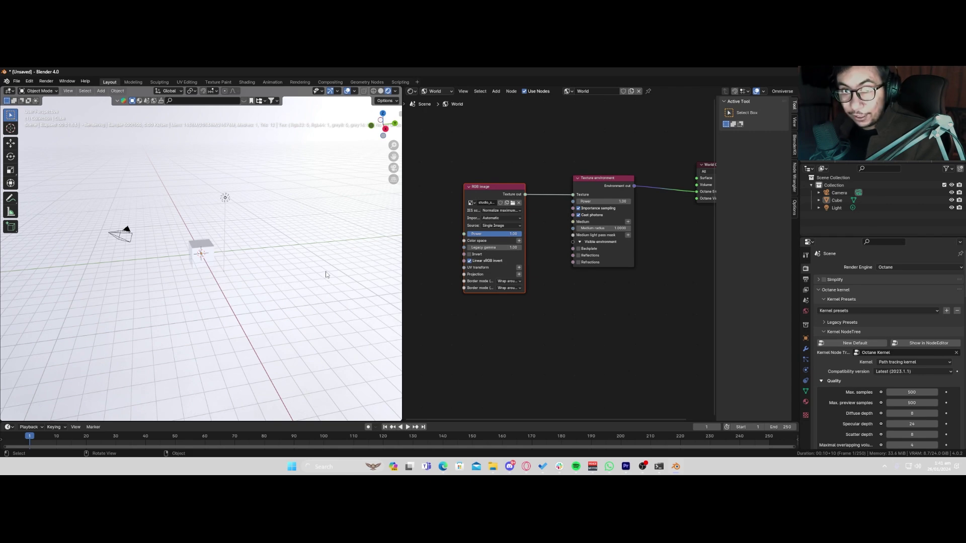
{"action": "key", "text": "a"}
{"action": "middle_click_drag", "start_coordinate": [175, 234], "coordinate": [171, 226]}
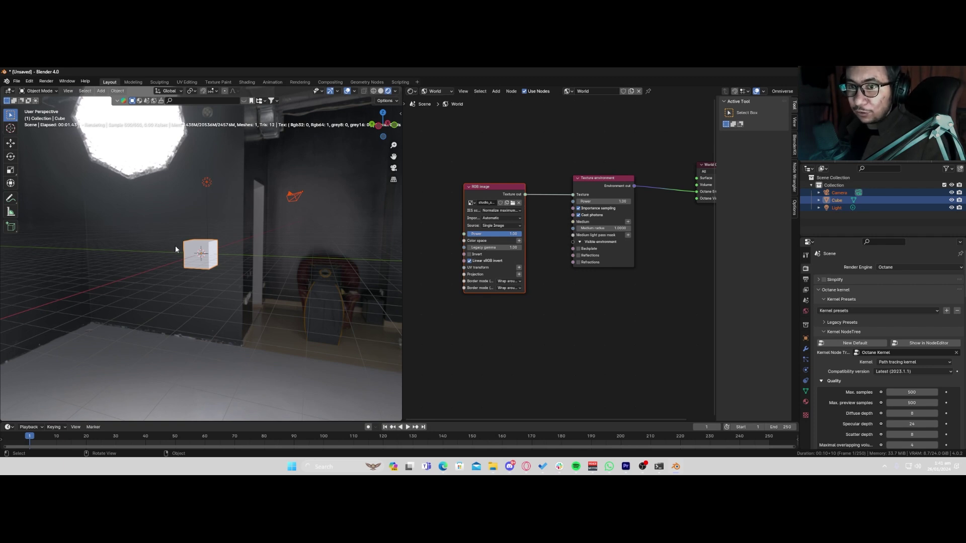
Save the HDRI-lit Octane scene via File > Defaults > Save Startup File
{"action": "left_click", "coordinate": [17, 82]}
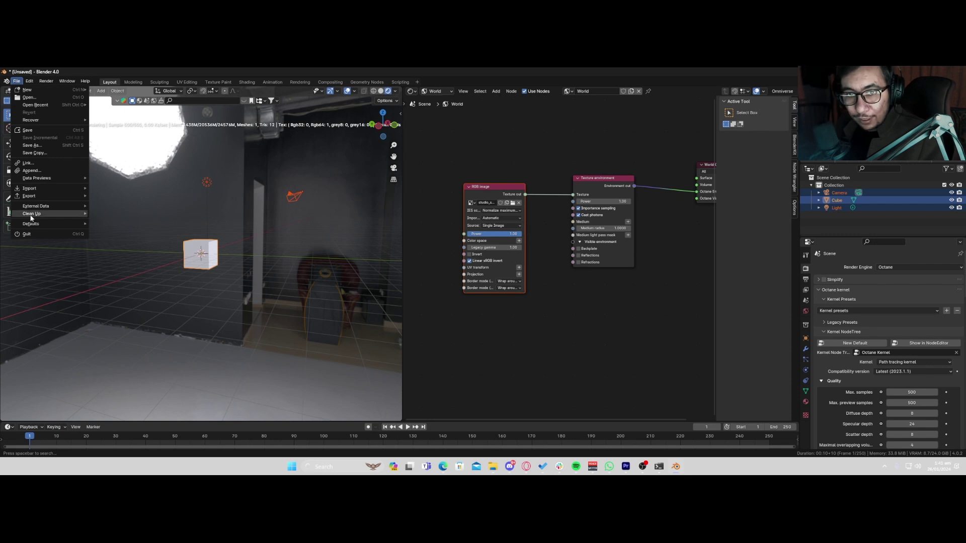
{"action": "mouse_move", "coordinate": [70, 224]}
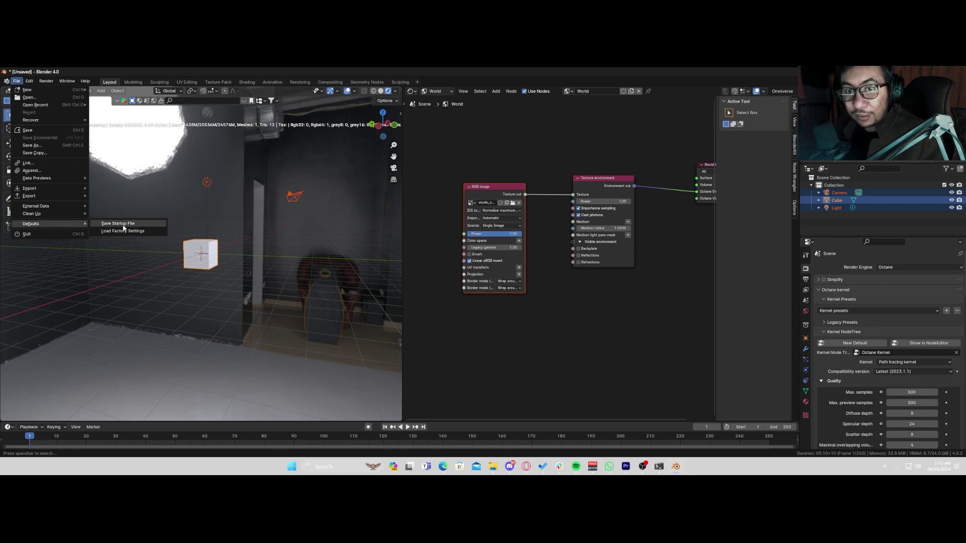
{"action": "left_click", "coordinate": [243, 322]}
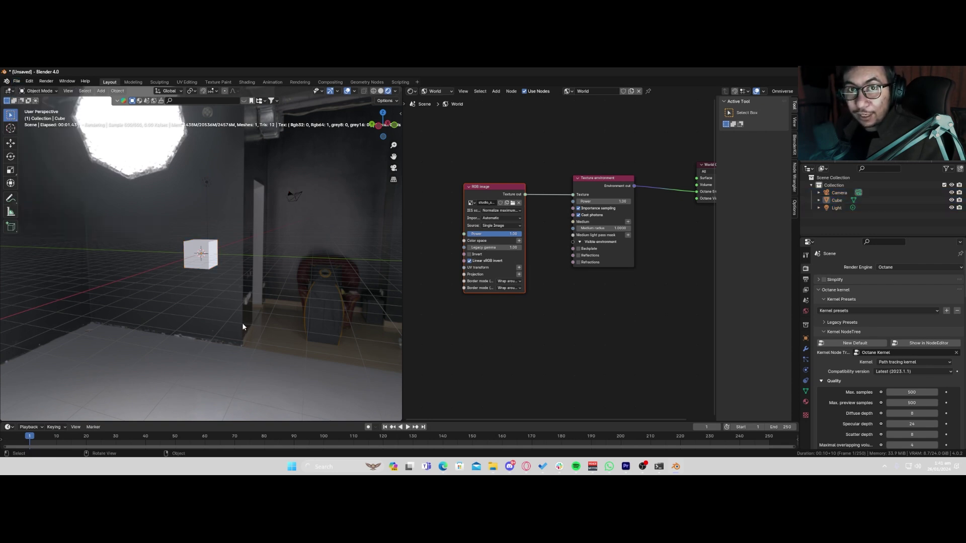